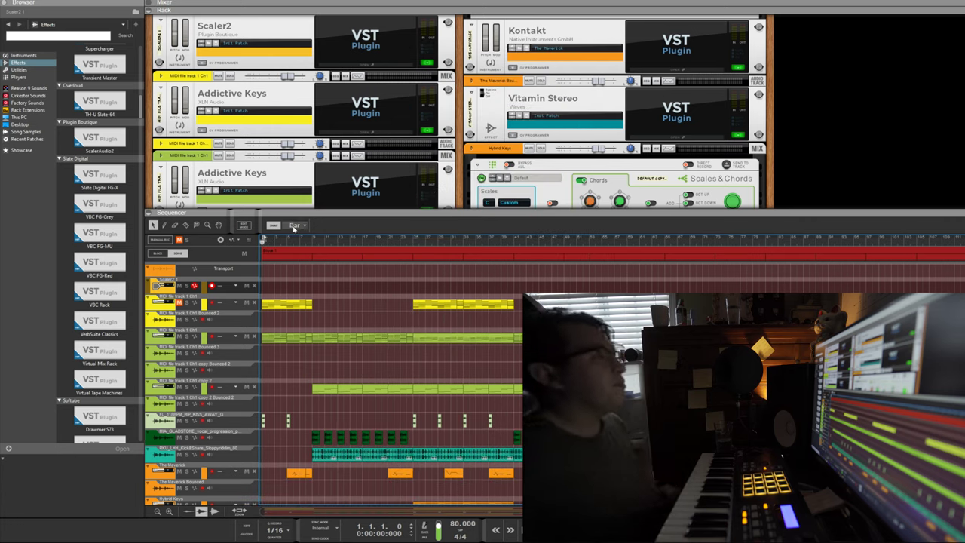
Step: Scroll up to Scaler2 and open its window, showing the Eb Persian mode 2 scale
scroll(392, 174, up, 3)
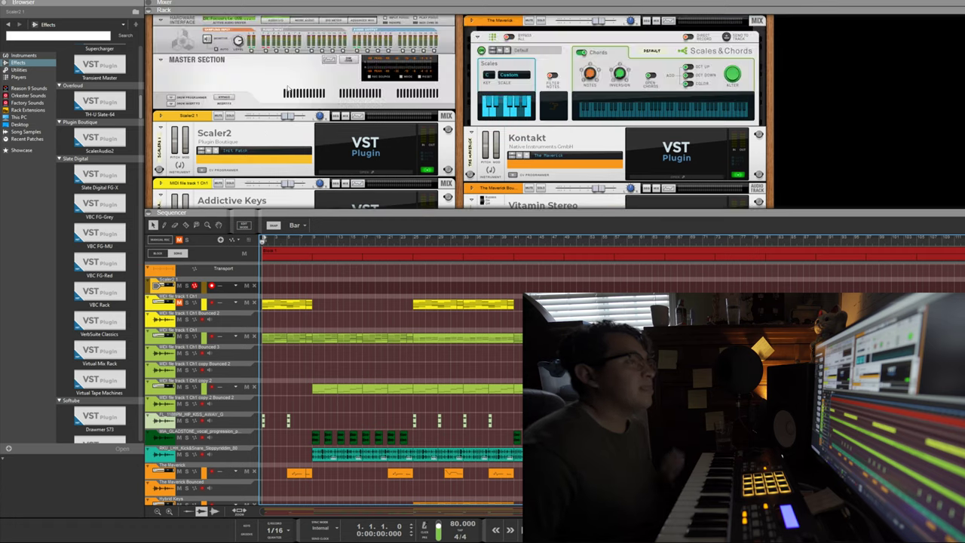
click(392, 174)
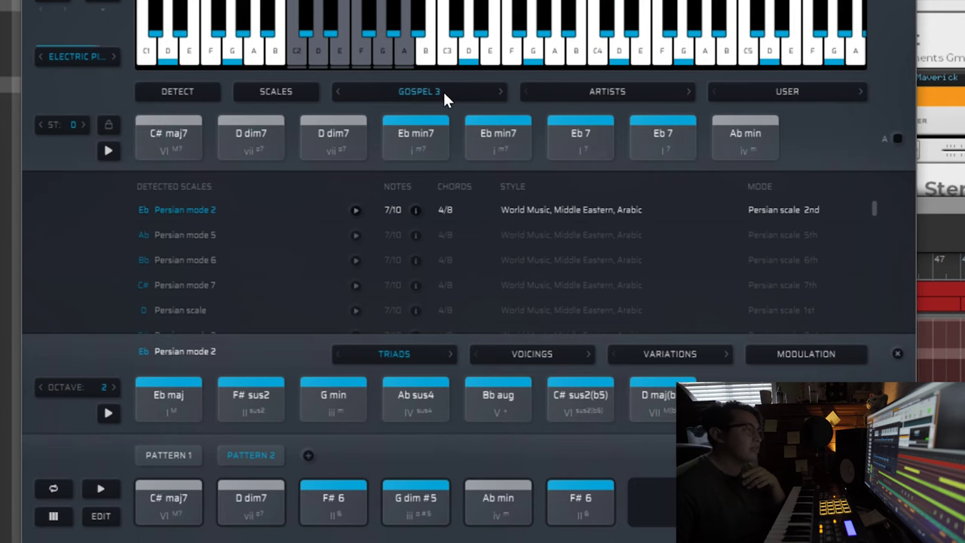
Step: Look through Scaler2's Gospel 1–10 chord sets and leave Gospel 3 selected
click(444, 94)
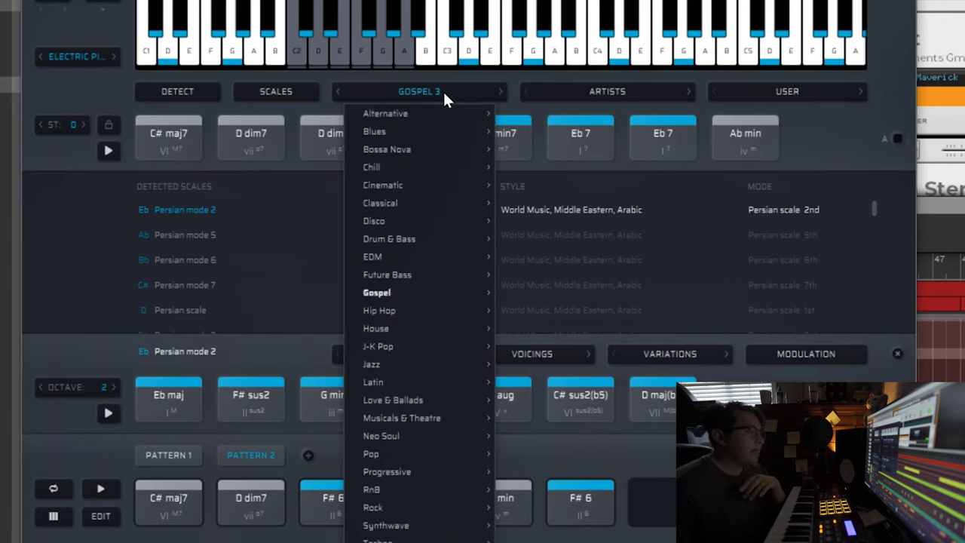
mouse_move(426, 296)
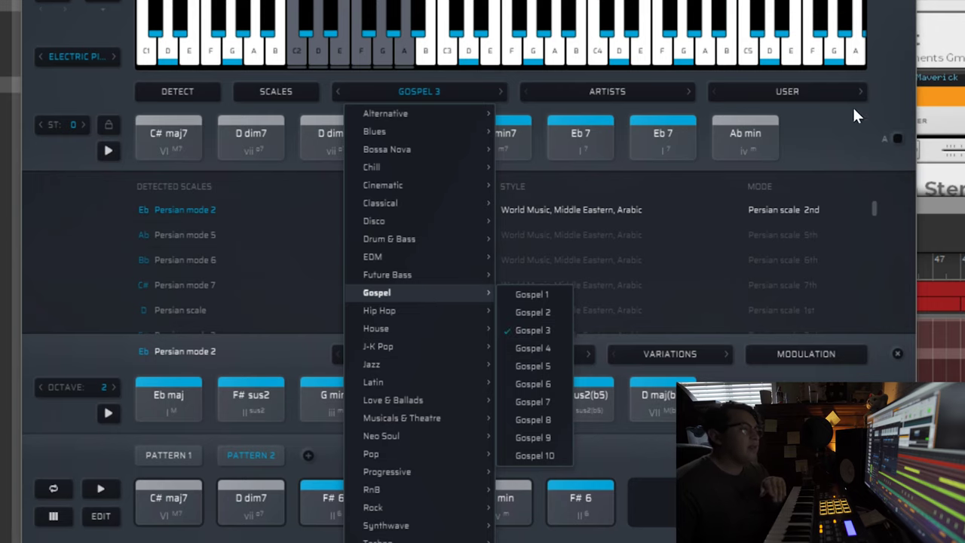
click(826, 143)
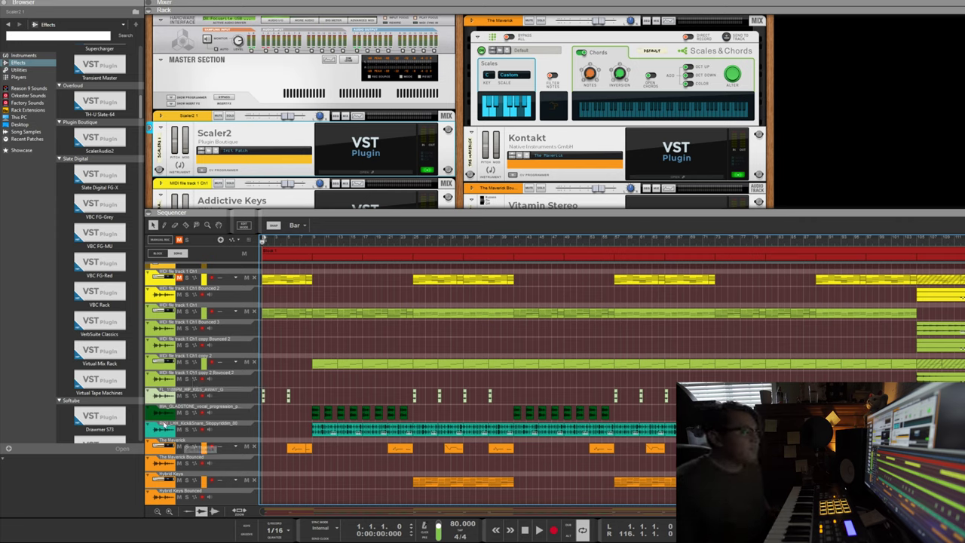
Step: Start playback, solo the Rhodes track, and open Addictive Keys on its Seven 3 preset
key(space)
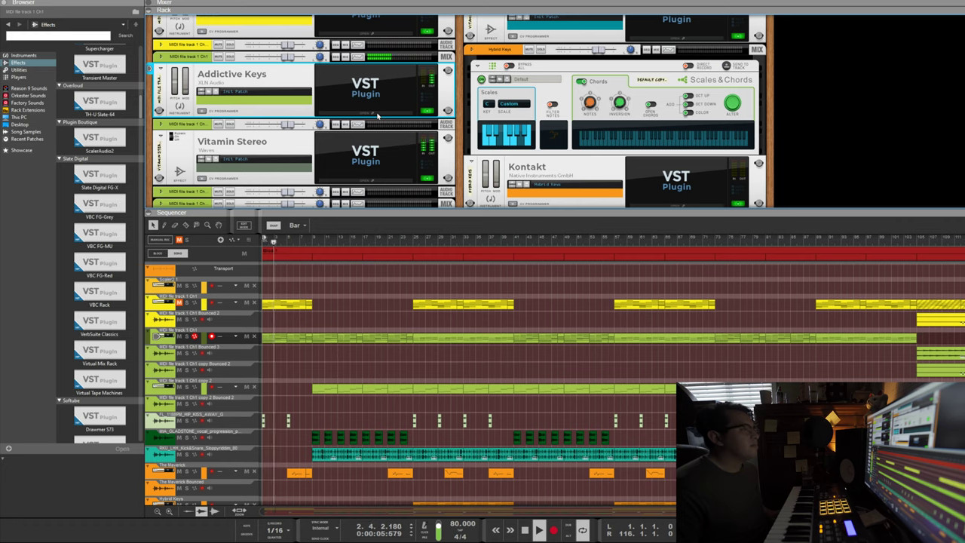
click(189, 336)
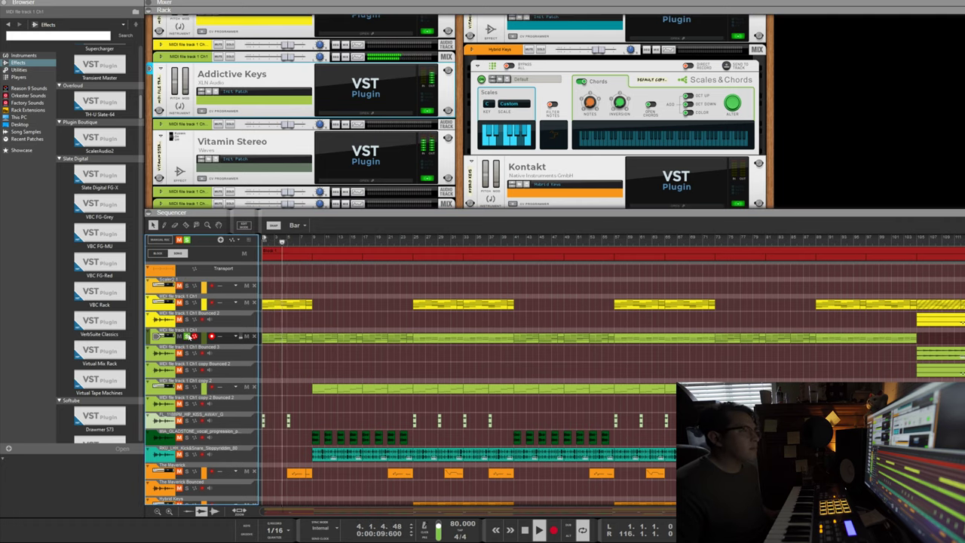
click(381, 115)
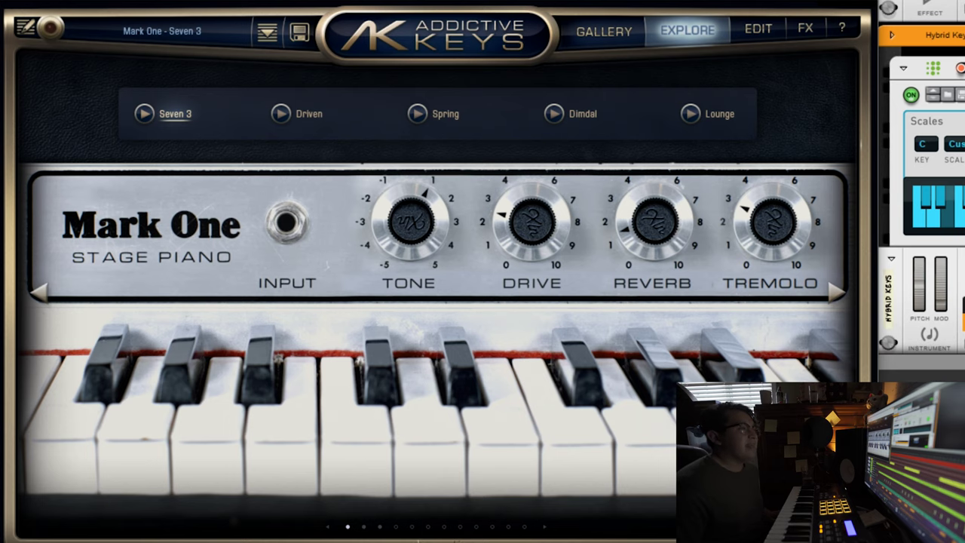
Step: View the EDIT settings of the Addictive Keys Rhodes sound
click(761, 30)
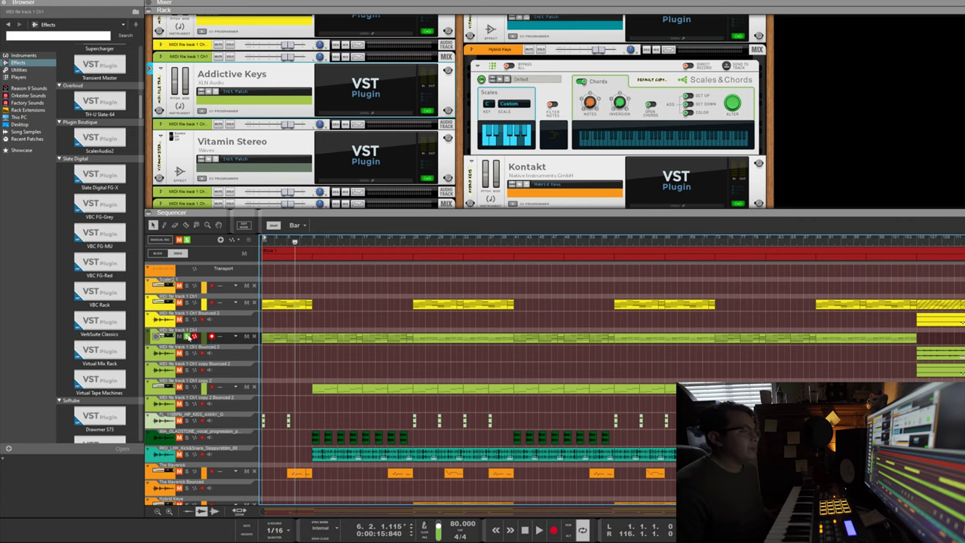
Step: Turn off the Rhodes track's solo so the whole beat plays
click(188, 337)
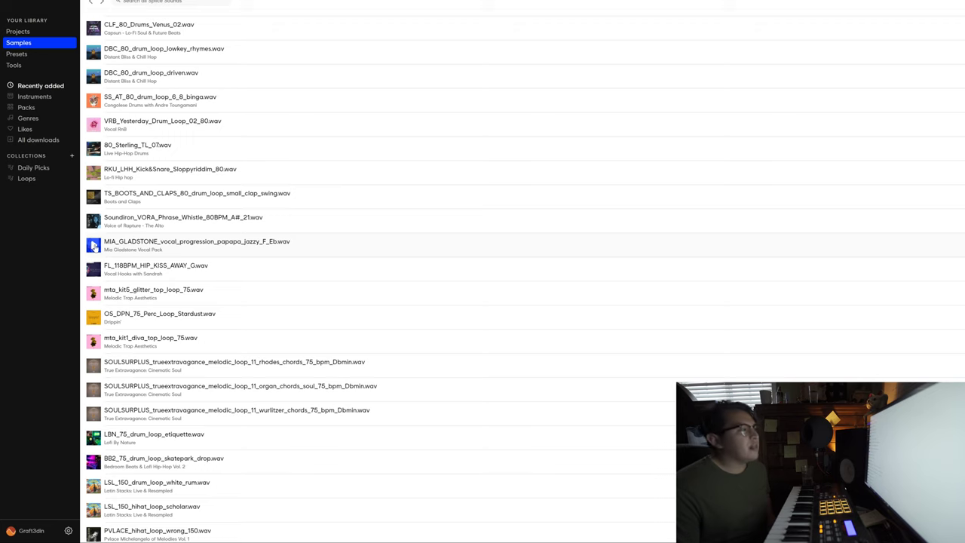
Step: Preview the MIA_GLADSTONE vocal progression and FL_118BPM_HIP_KISS_AWAY_G samples in Splice
click(94, 247)
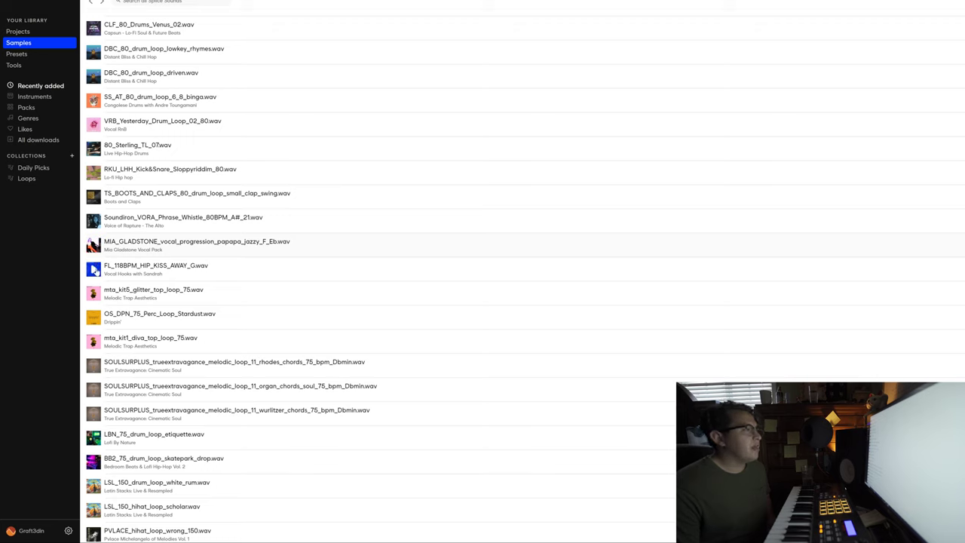
click(95, 270)
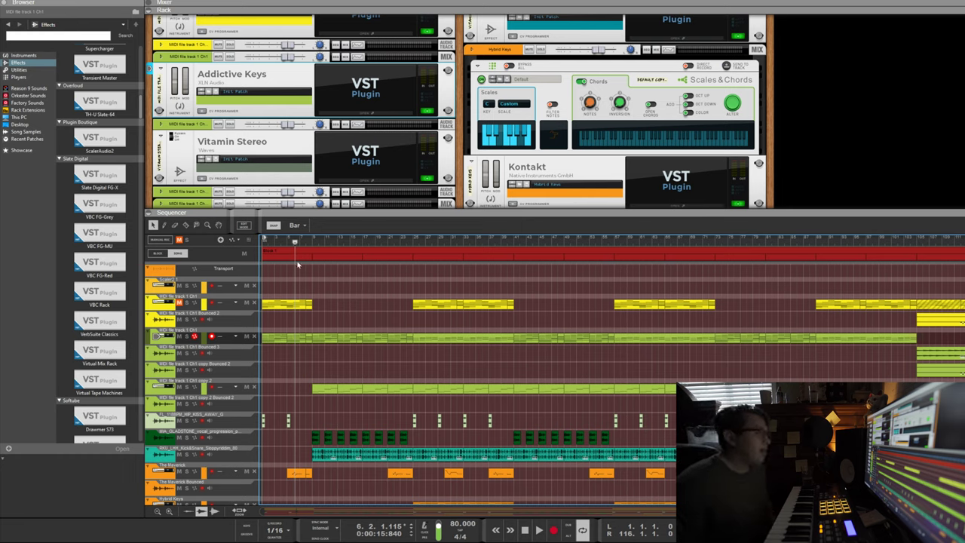
Step: Play the beat from the top, stop at bar 9, and select the short vocal clip
key(Home)
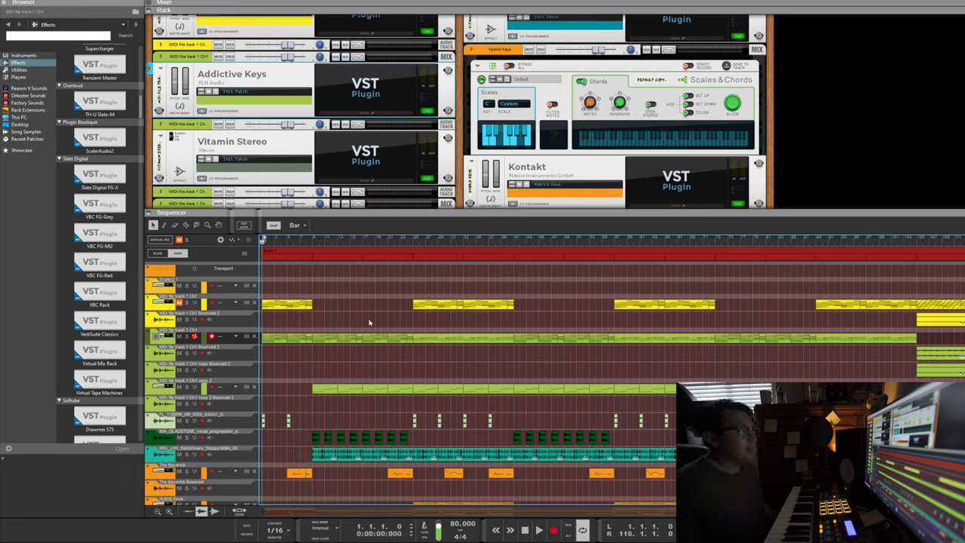
key(space)
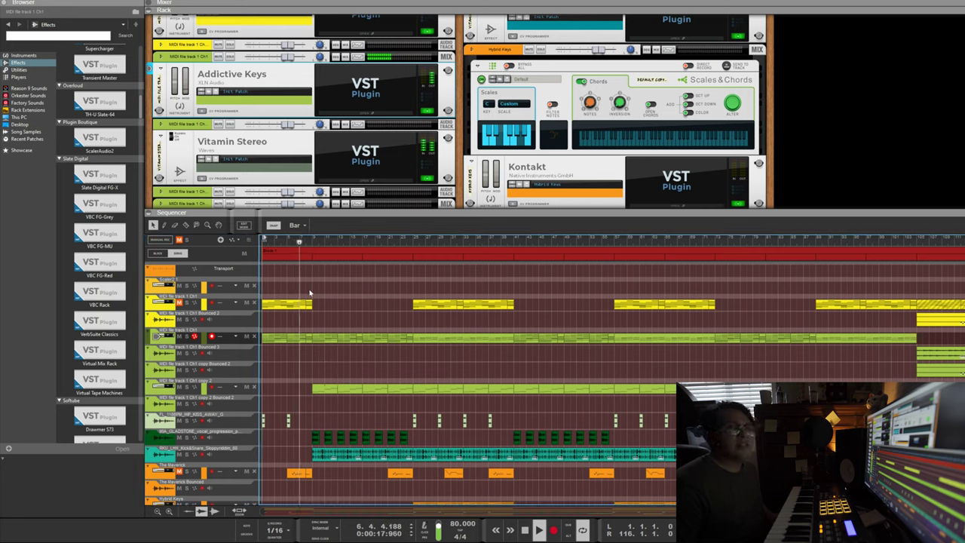
key(space)
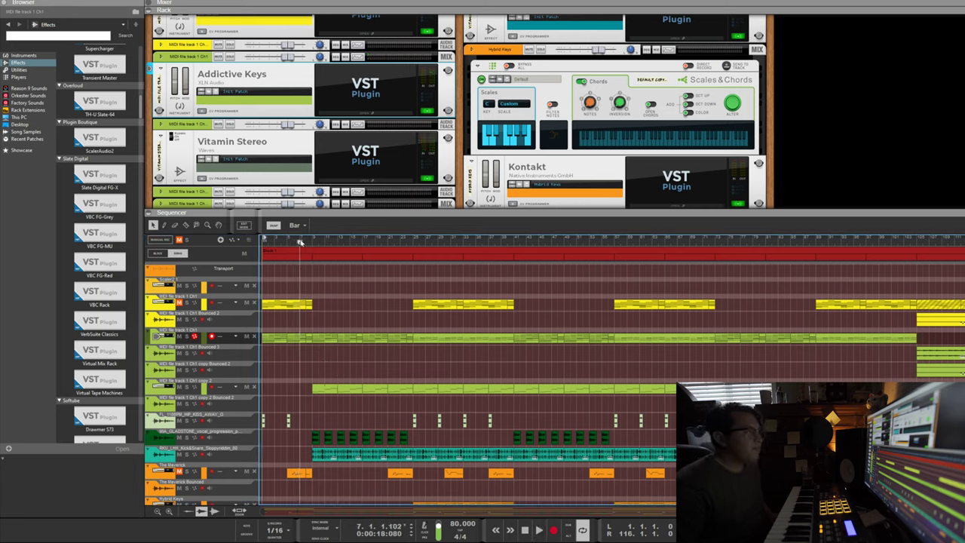
drag(300, 242, 311, 245)
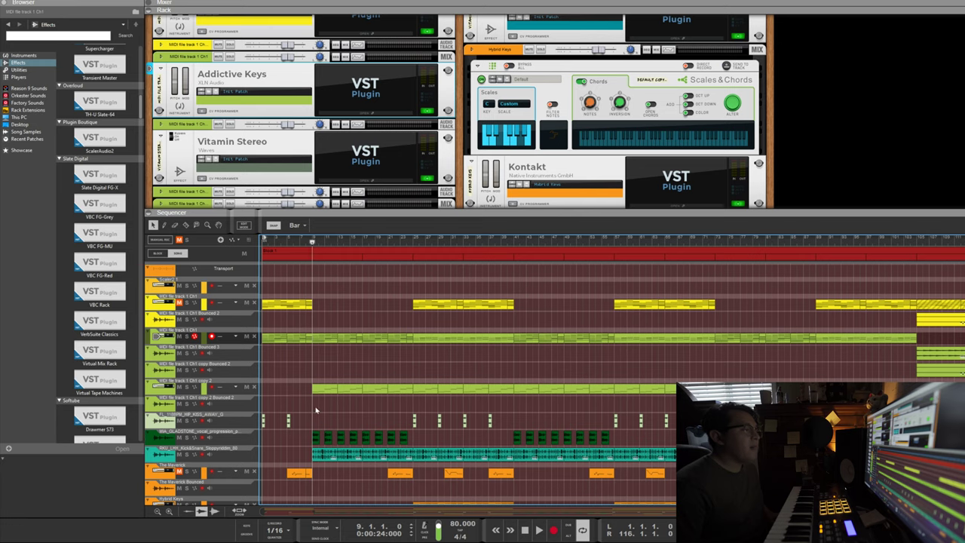
click(289, 421)
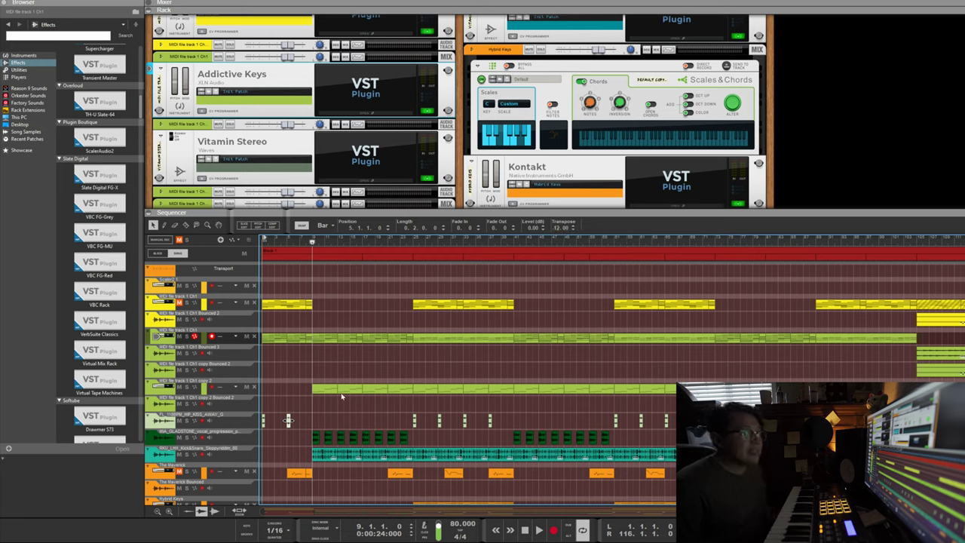
Step: Play from bar 9 and show MIA_GLADSTONE's Lustrous Plates, H-Delay and Vitamin effects
click(337, 424)
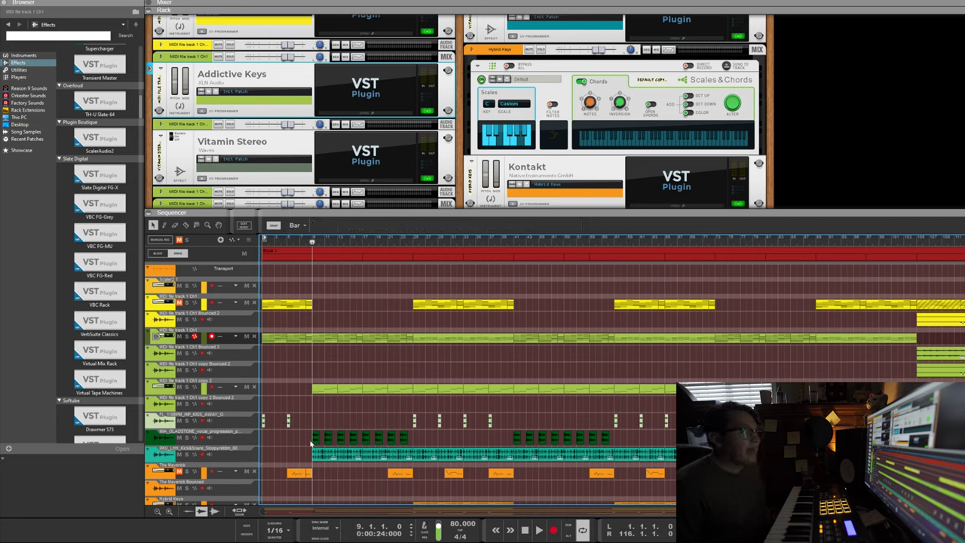
click(188, 437)
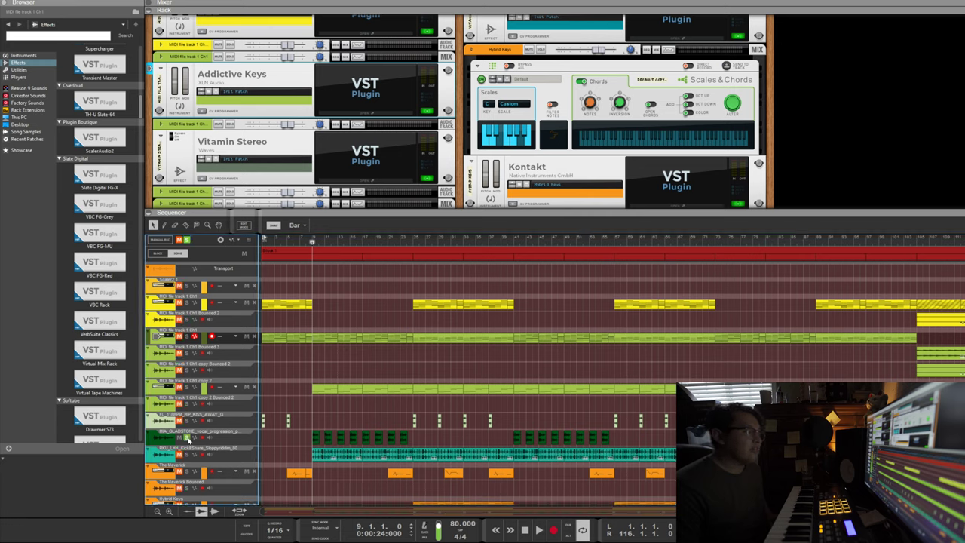
click(336, 423)
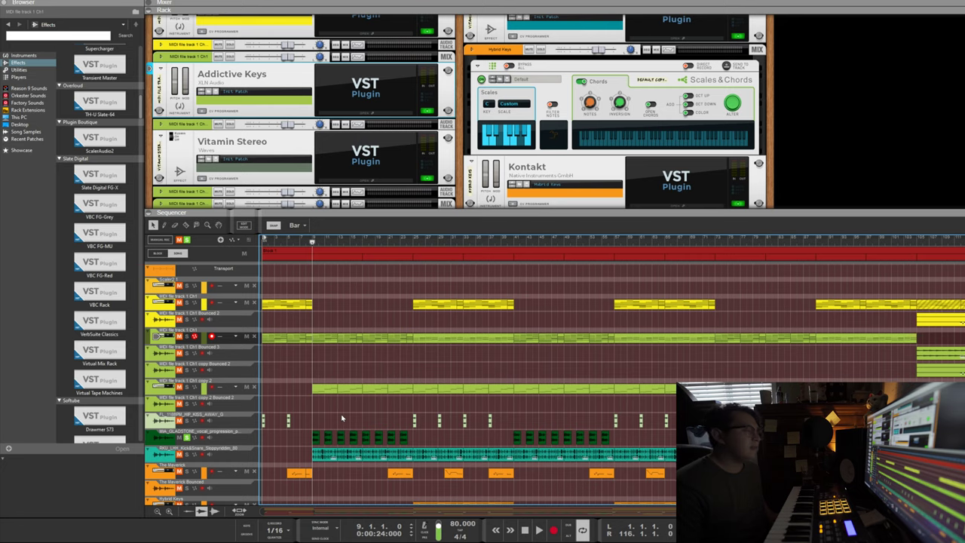
key(space)
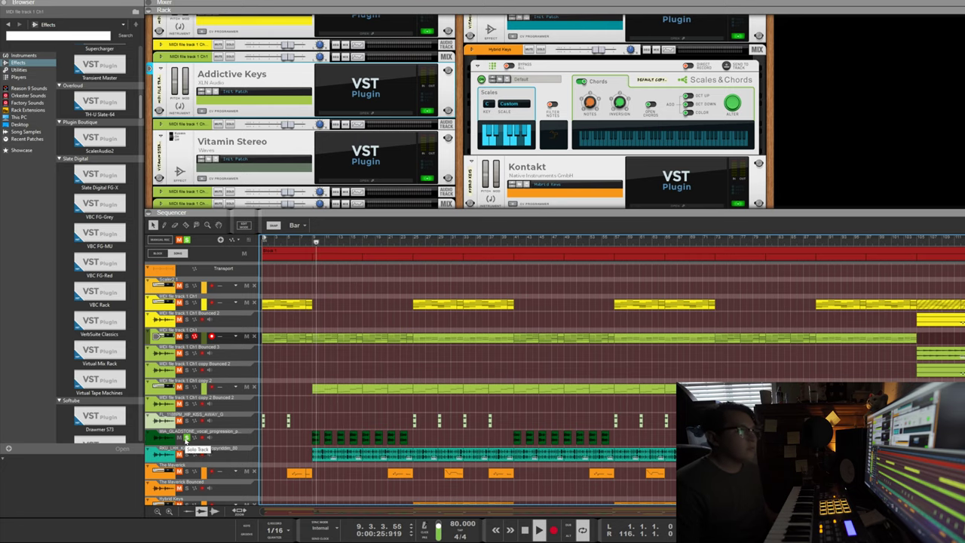
click(202, 433)
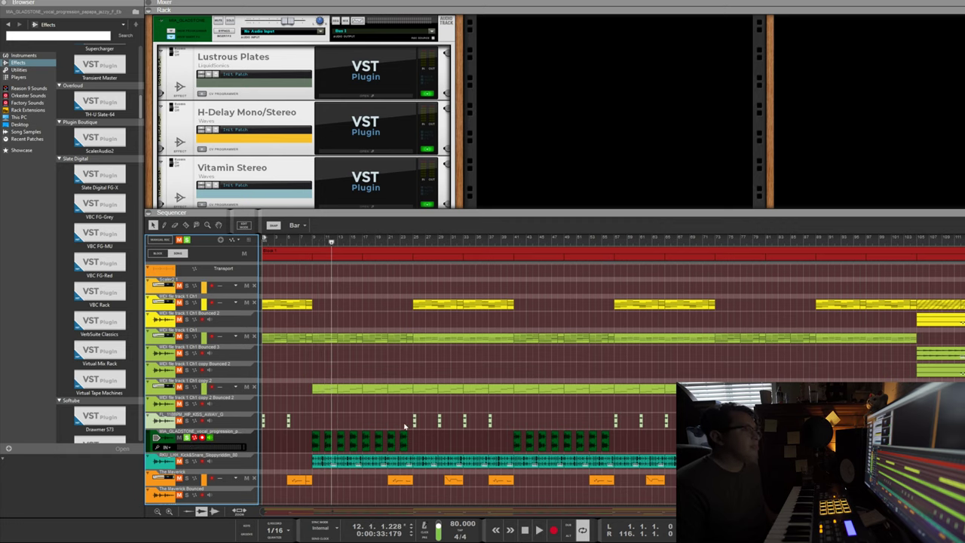
click(377, 97)
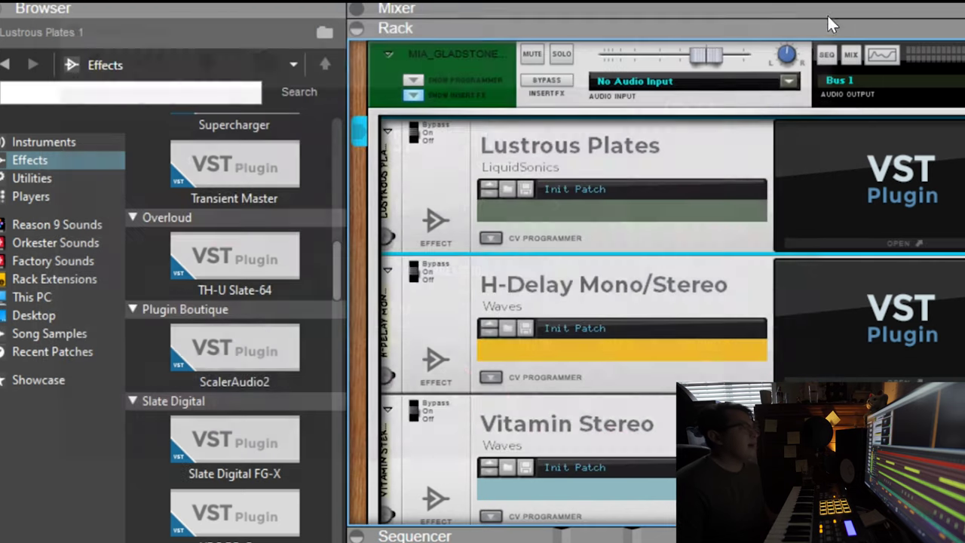
click(895, 243)
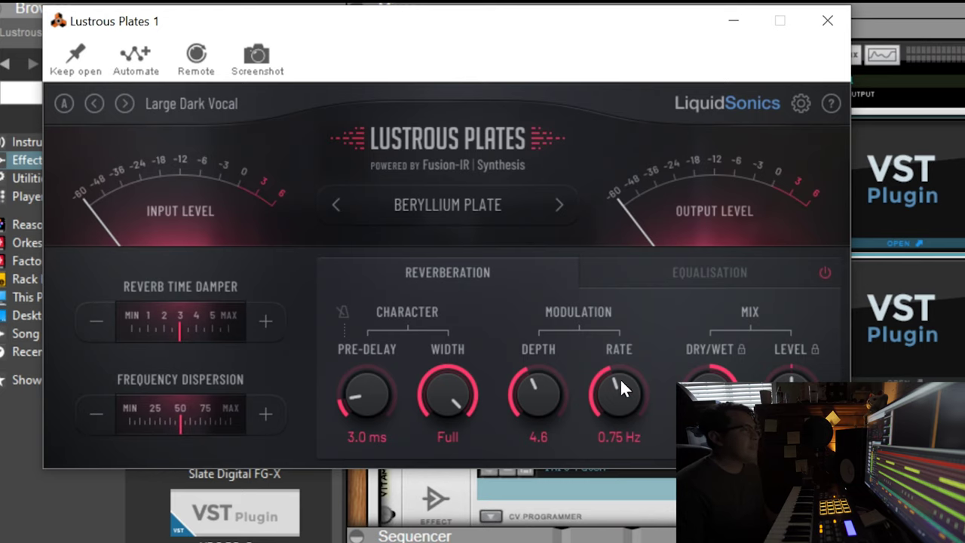
click(827, 21)
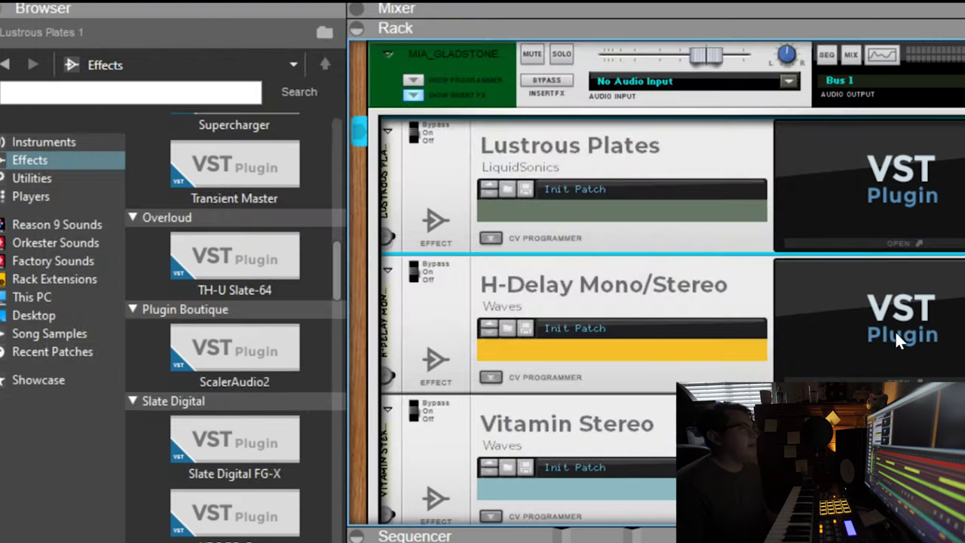
click(878, 378)
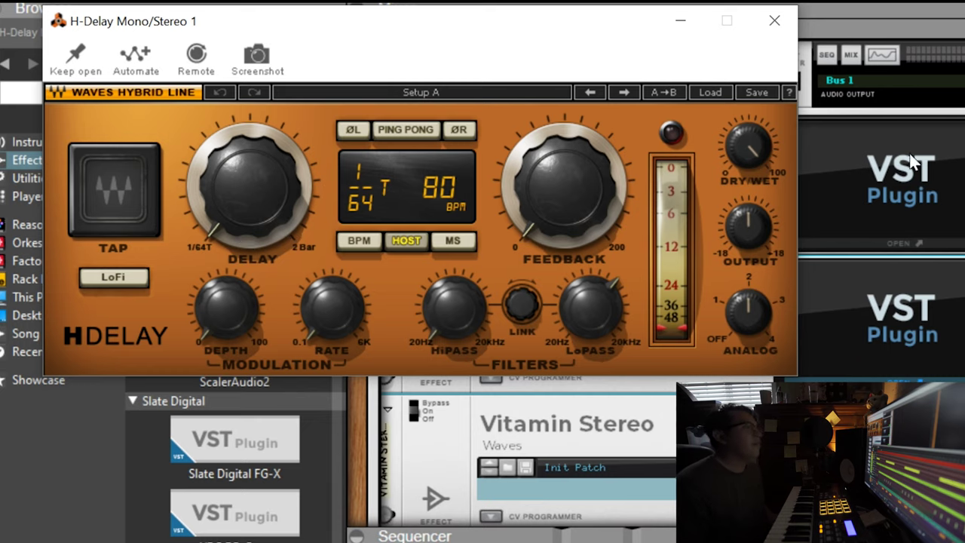
click(774, 20)
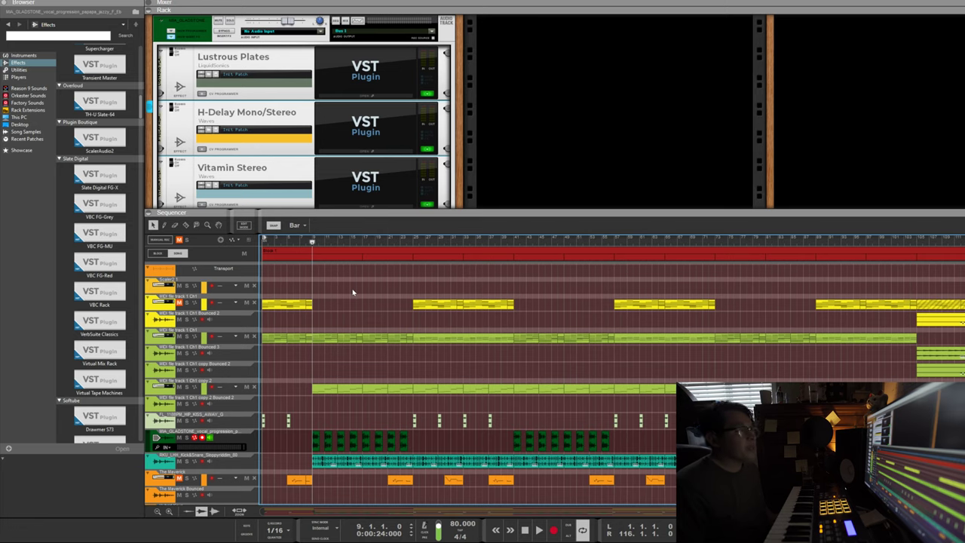
key(space)
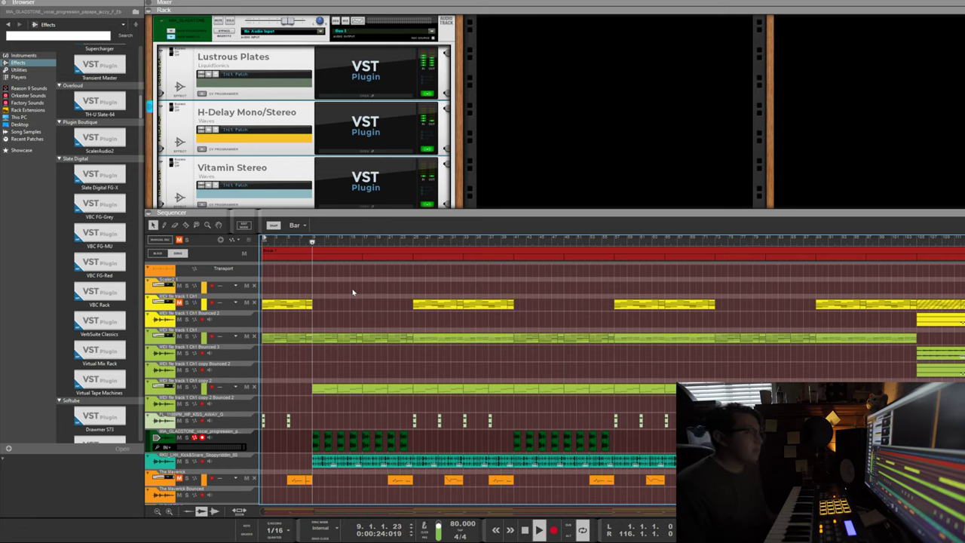
key(space)
click(188, 462)
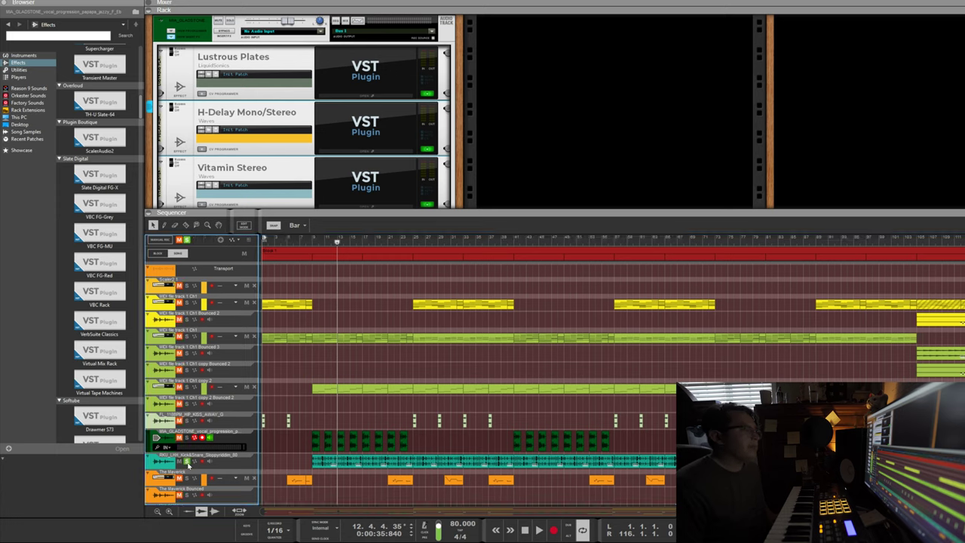
drag(334, 243, 313, 266)
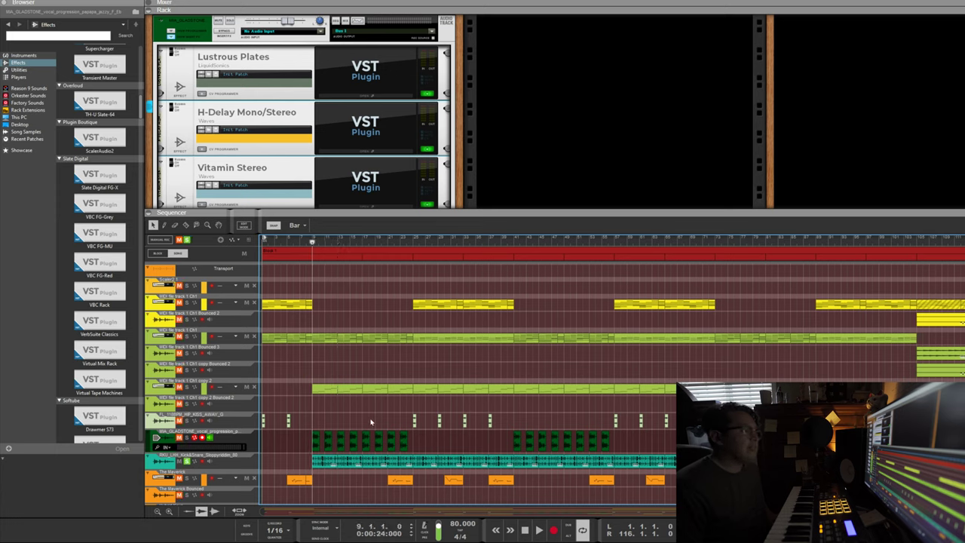
scroll(188, 432, down, 2)
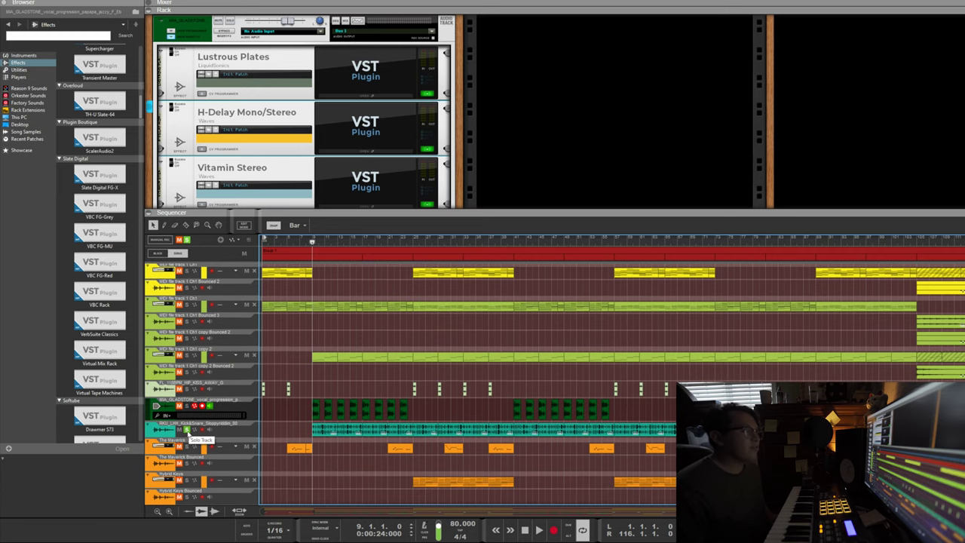
key(space)
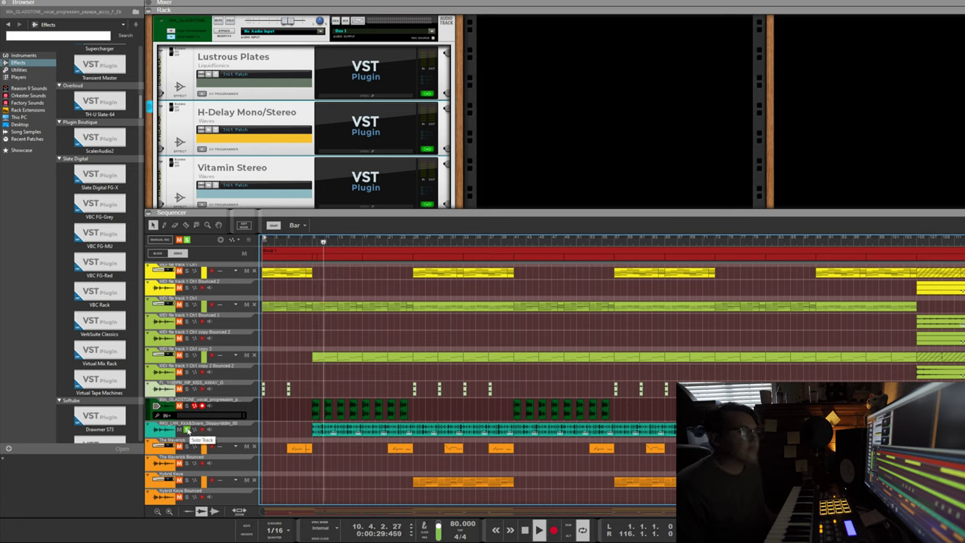
key(space)
click(186, 429)
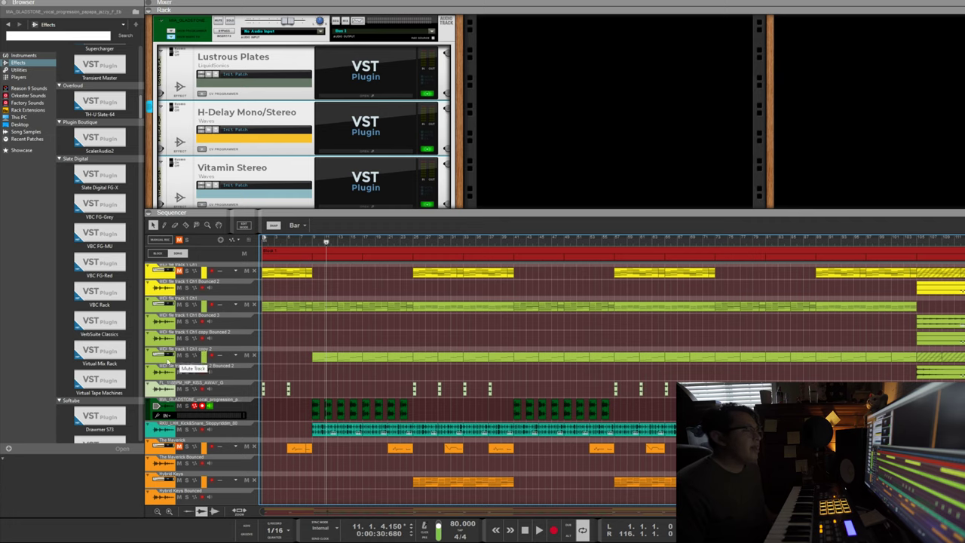
Step: Solo the MIDI file track 1 Ch1 copy 2 bass and play it from bar 9
click(181, 360)
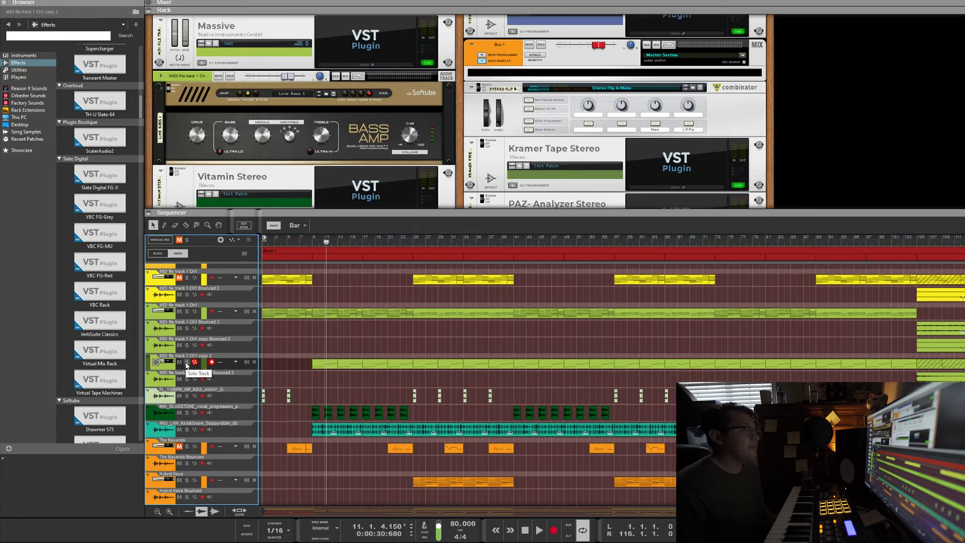
click(187, 363)
key(space)
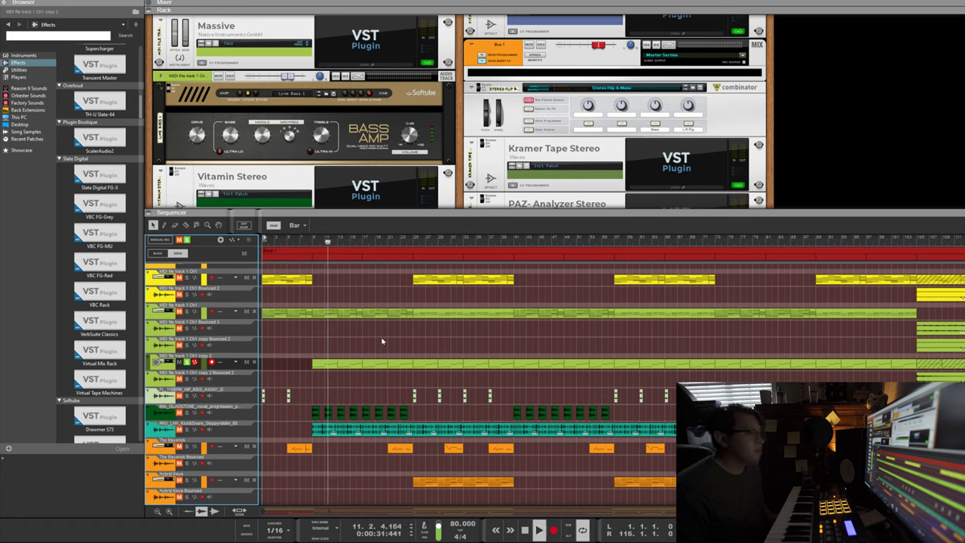
click(312, 241)
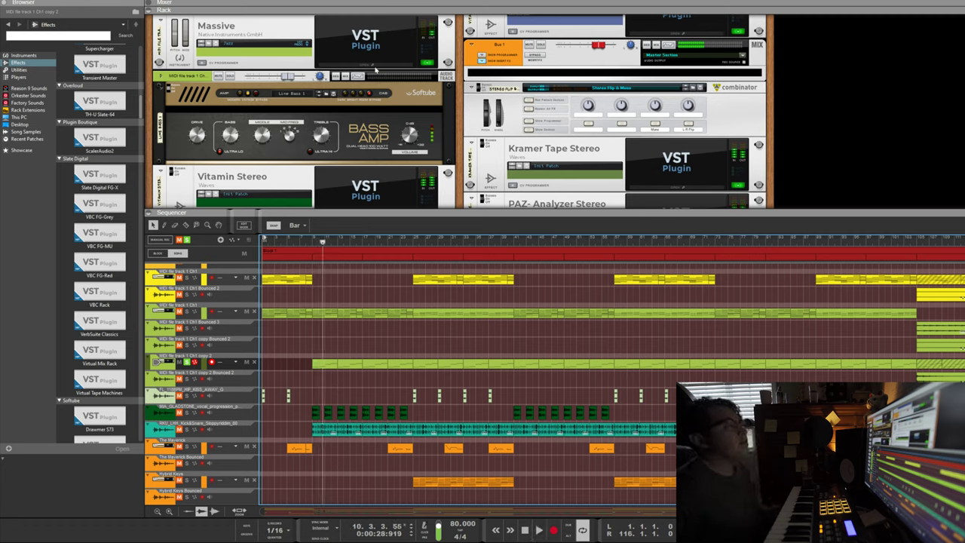
Step: Open the Massive editor showing its JAZZ preset and move it further left
click(374, 69)
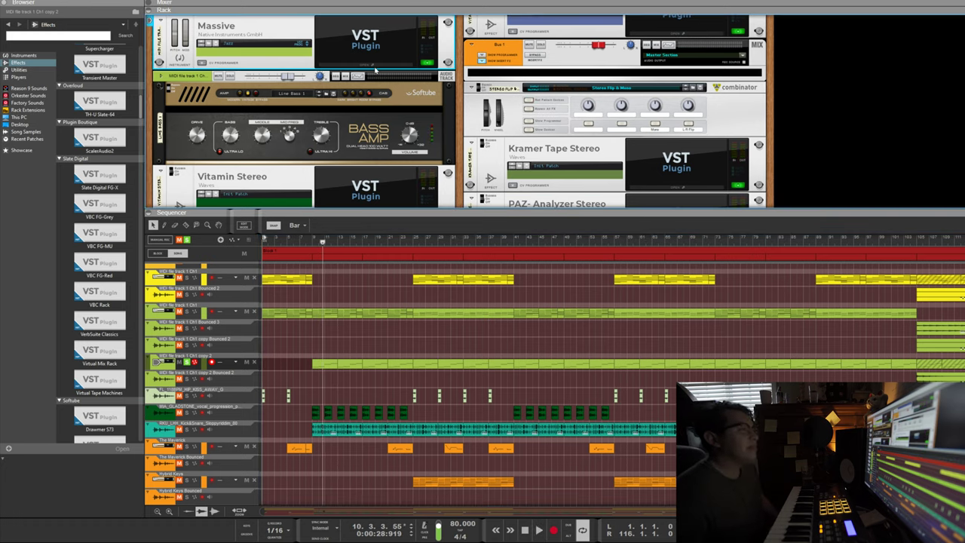
click(372, 67)
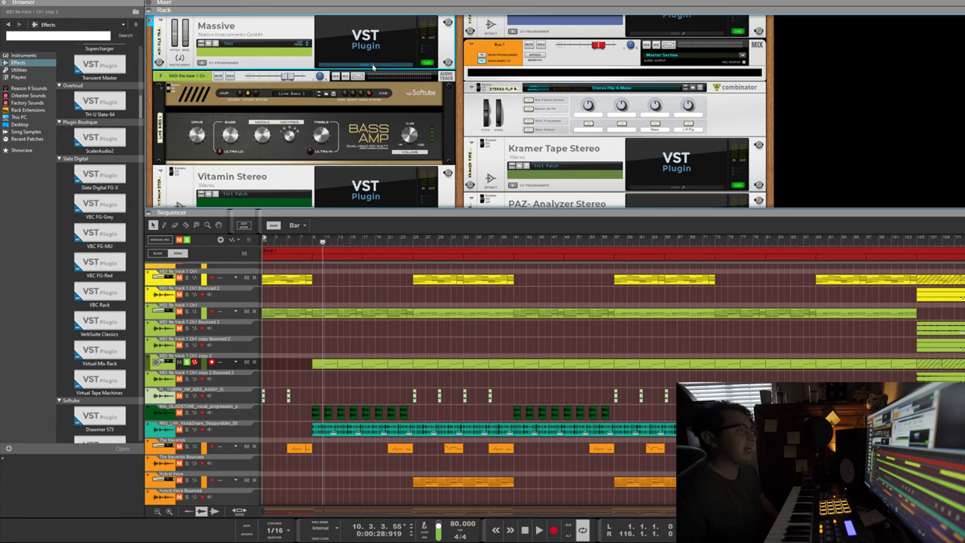
drag(636, 28, 422, 26)
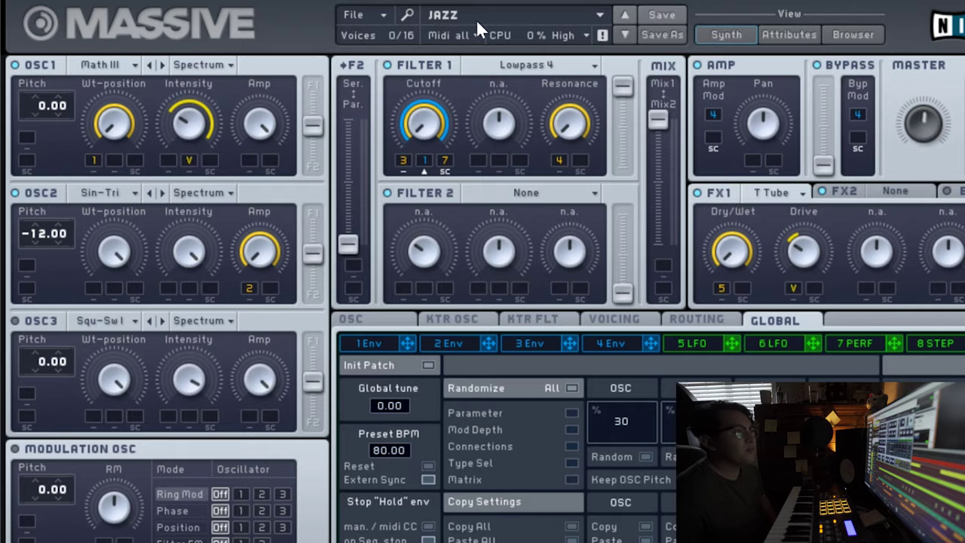
Step: Browse Massive's Bass type, Fingered Bass subtype sounds while keeping the Jazz patch
click(852, 35)
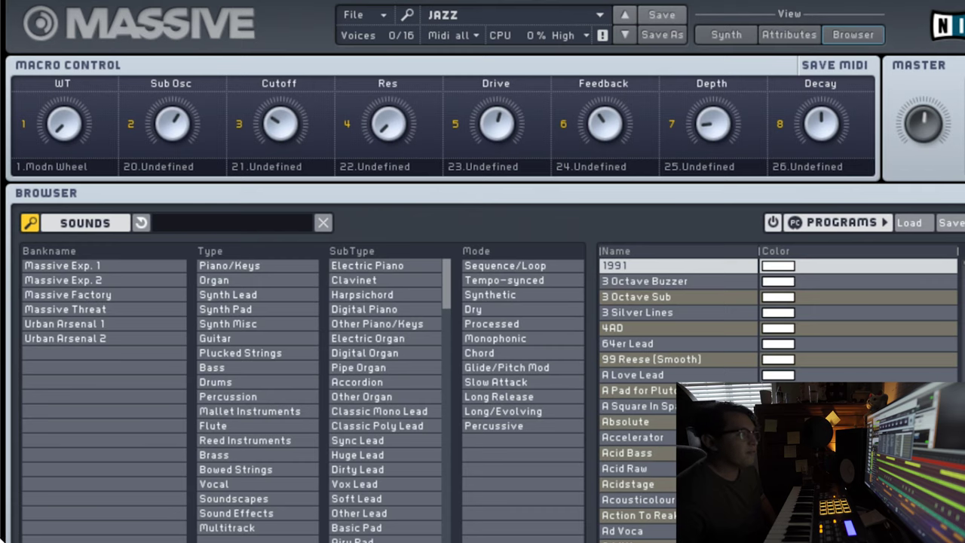
click(214, 369)
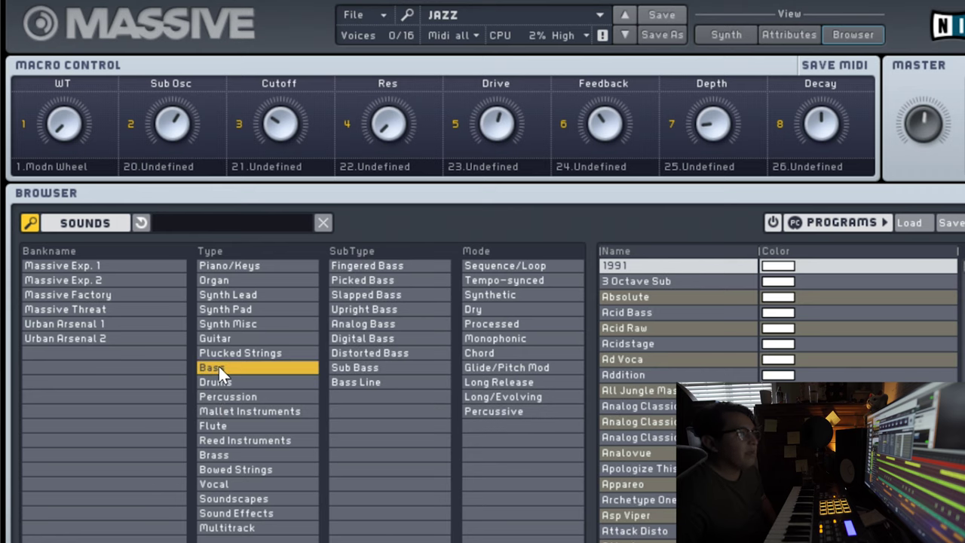
click(375, 267)
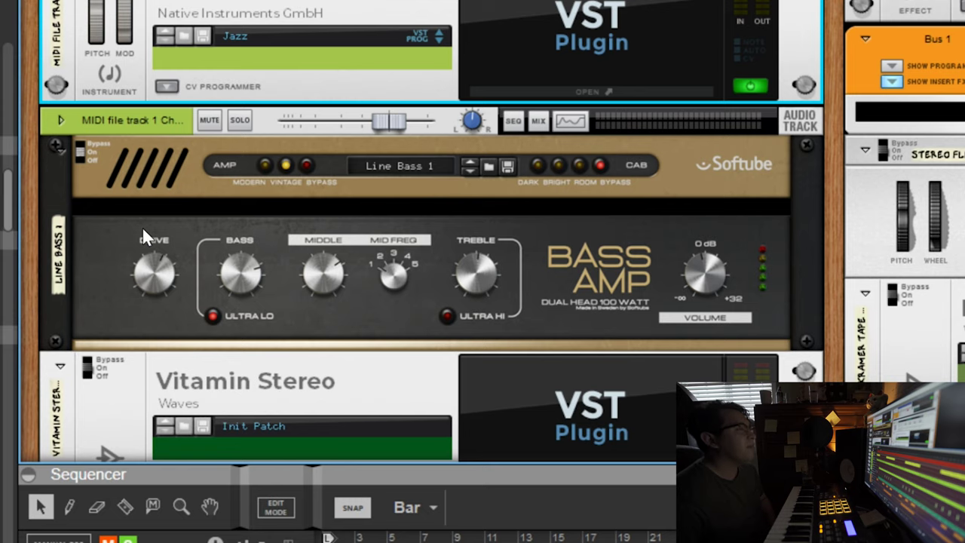
Step: Switch the Line Bass 1 Softube Bass Amp from bypass to On for the Massive bass
scroll(245, 223, up, 2)
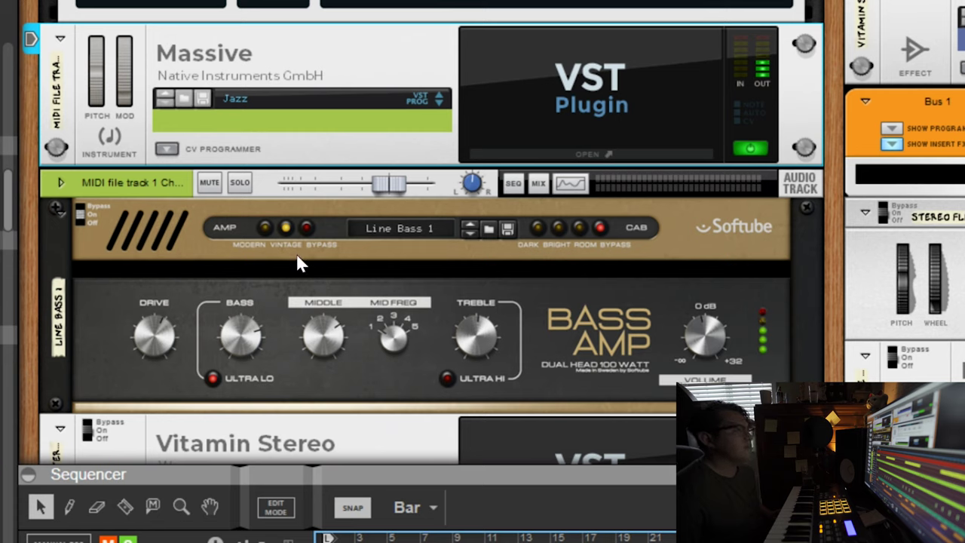
click(85, 207)
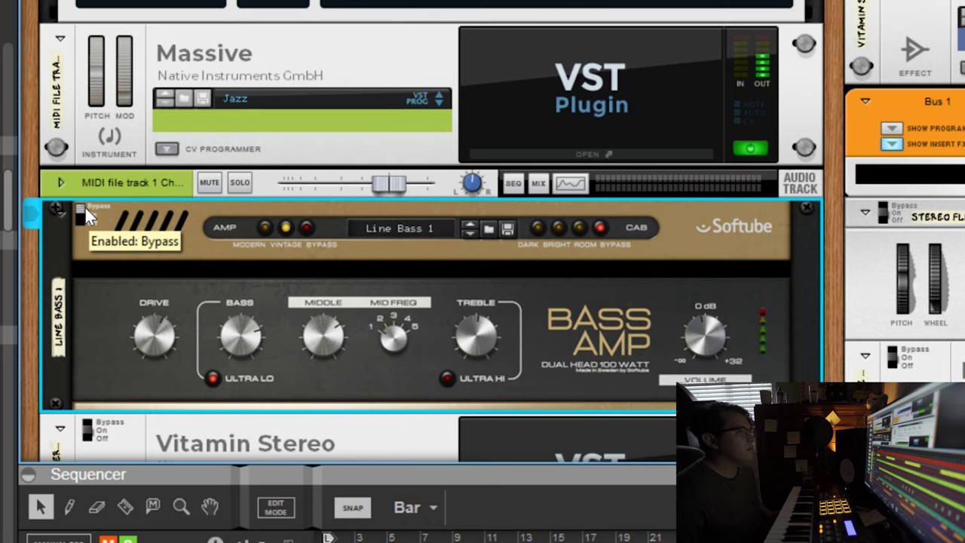
click(86, 215)
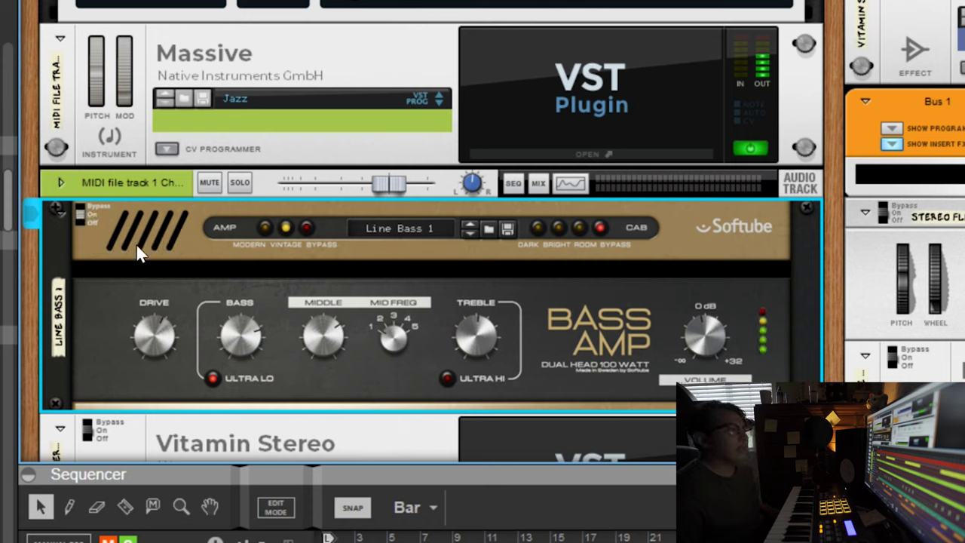
scroll(141, 300, down, 3)
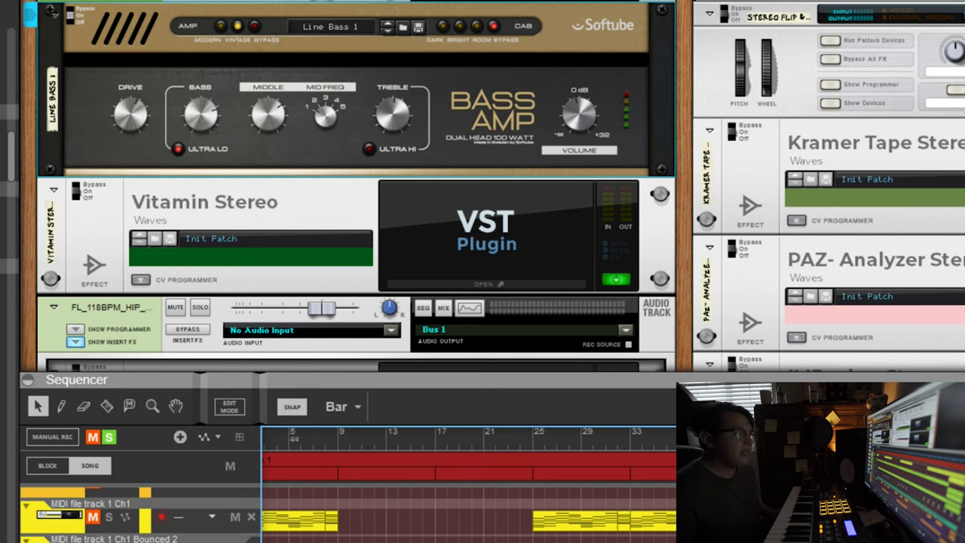
Step: Check the Kontakt Hybrid Keys pad's knob settings on the MIDI track, then close its window
click(91, 502)
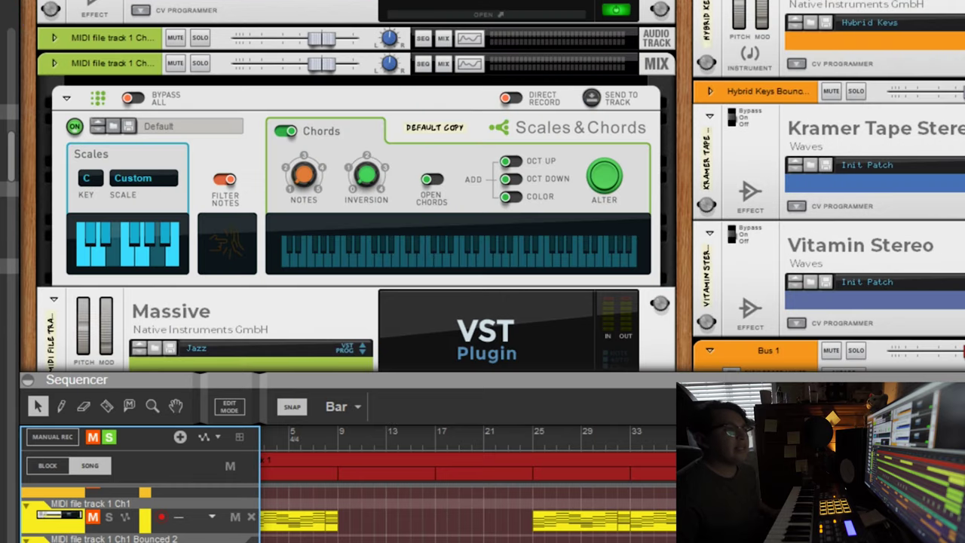
click(677, 382)
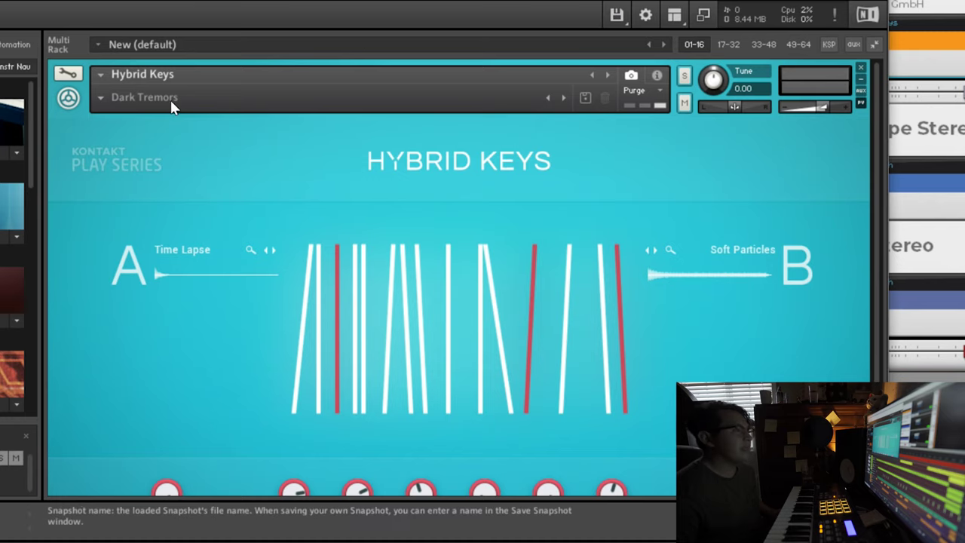
scroll(431, 318, down, 1)
scroll(431, 318, down, 1)
scroll(484, 452, down, 1)
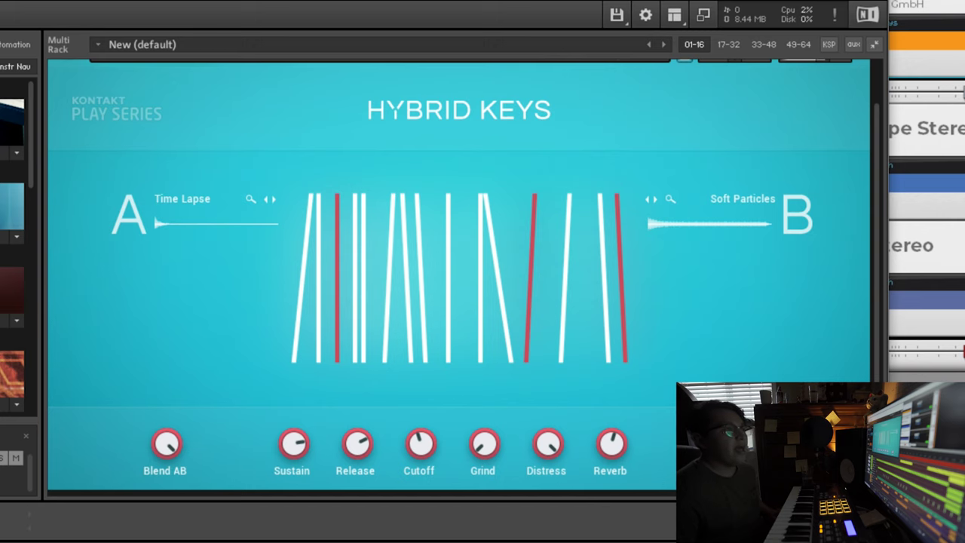
click(937, 17)
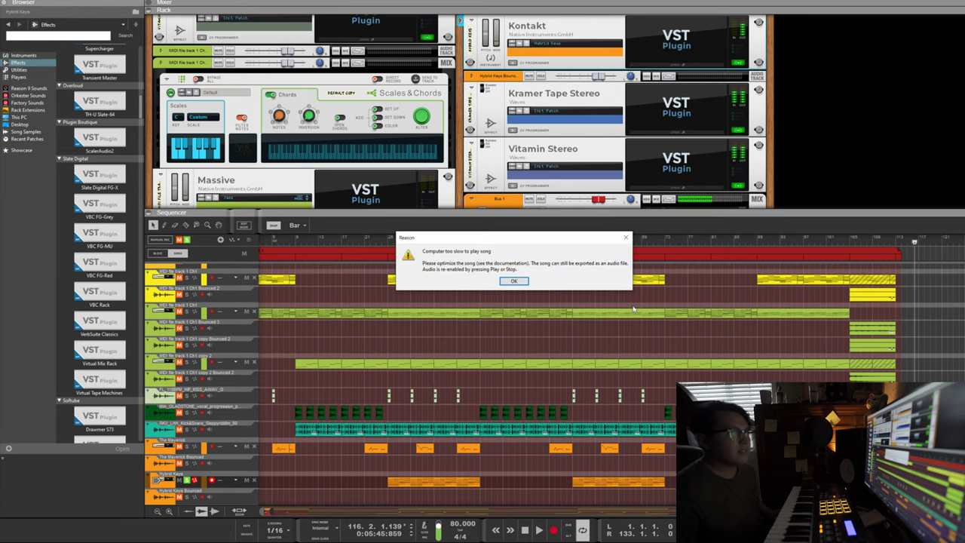
Step: Dismiss the 'Computer too slow' warning and play the song from a chosen ruler position
click(513, 281)
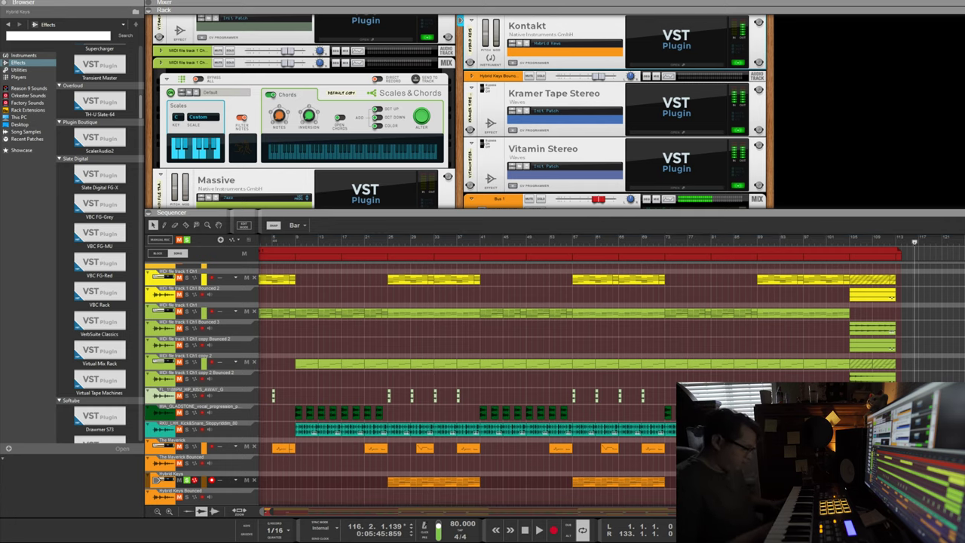
click(923, 244)
key(space)
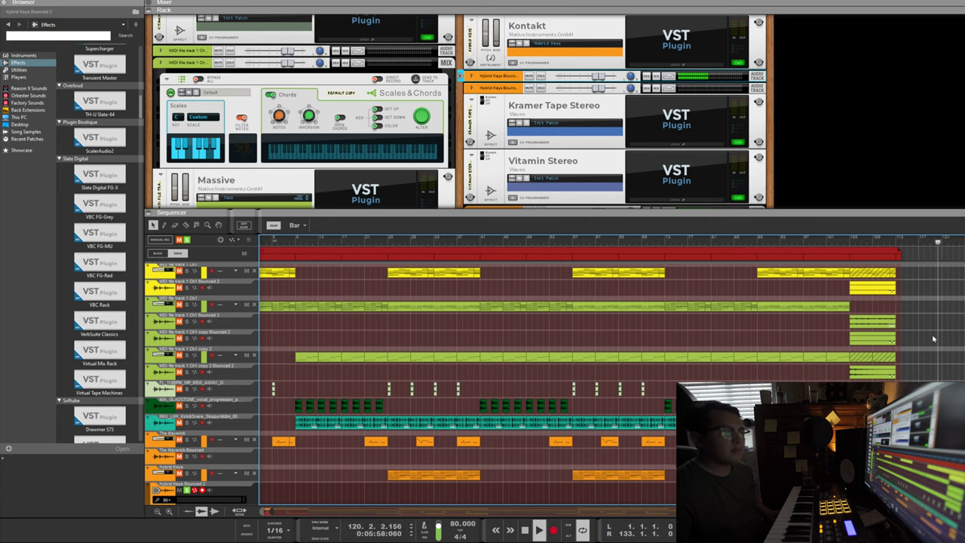
Step: Stop playback at bar 120, glance at the Hybrid Keys clip's notes, and deselect it
key(space)
double_click(433, 474)
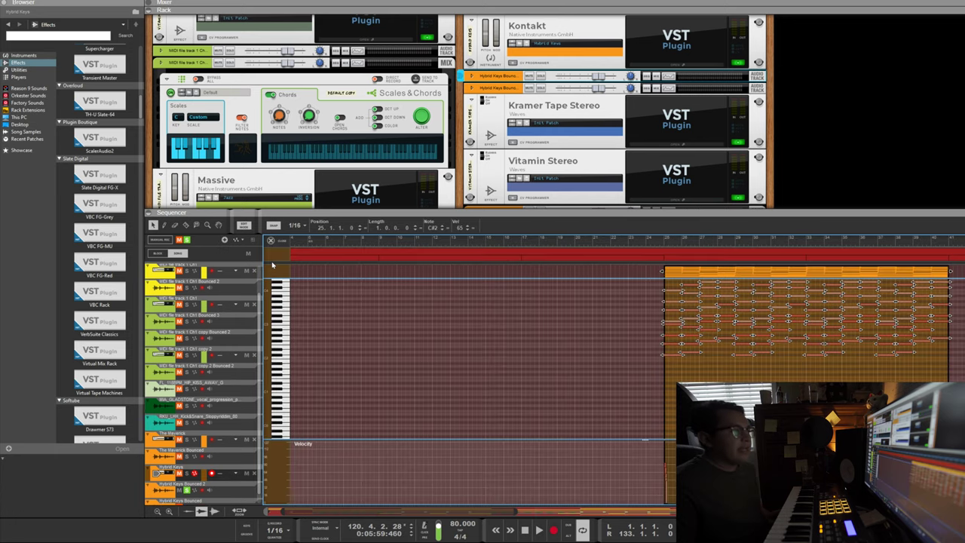
key(shift+Tab)
key(Escape)
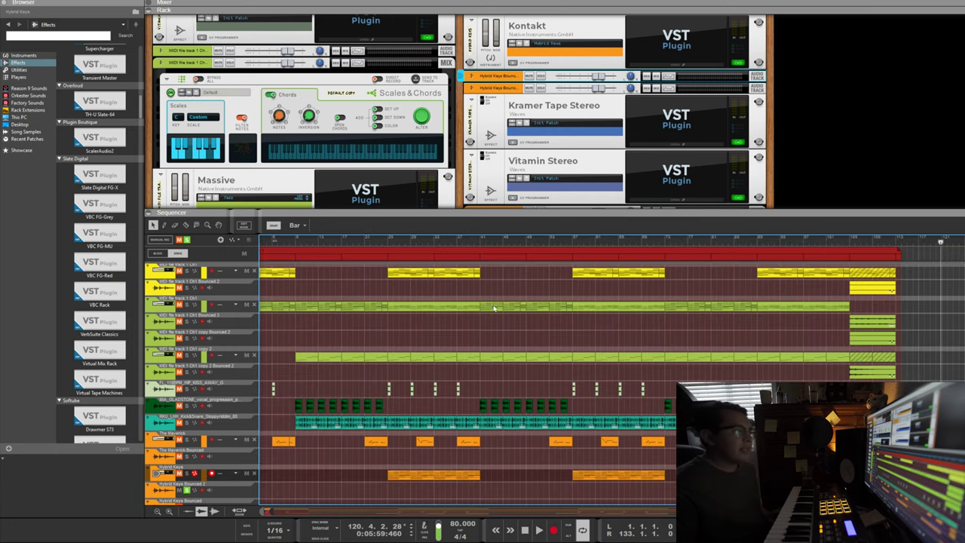
scroll(335, 344, up, 2)
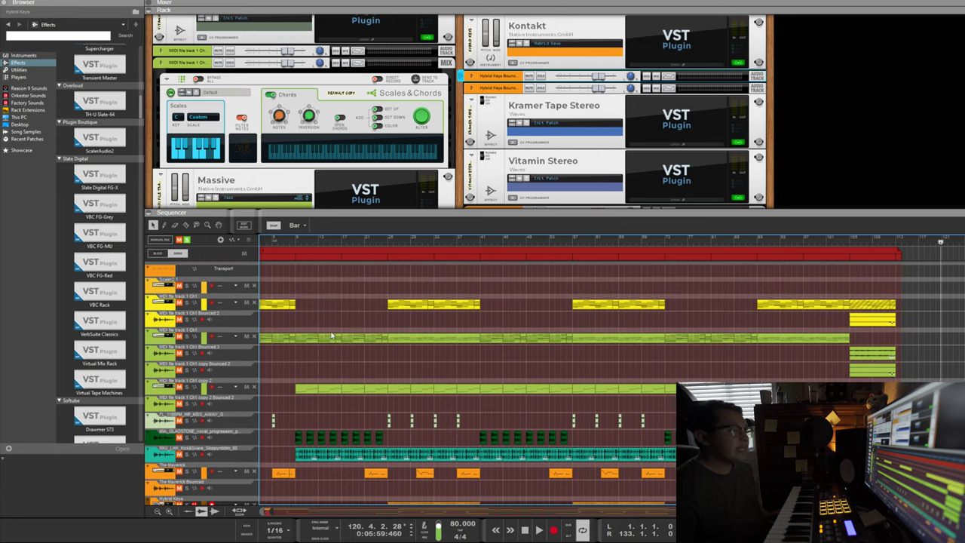
scroll(331, 336, down, 2)
scroll(330, 336, up, 2)
scroll(346, 308, down, 2)
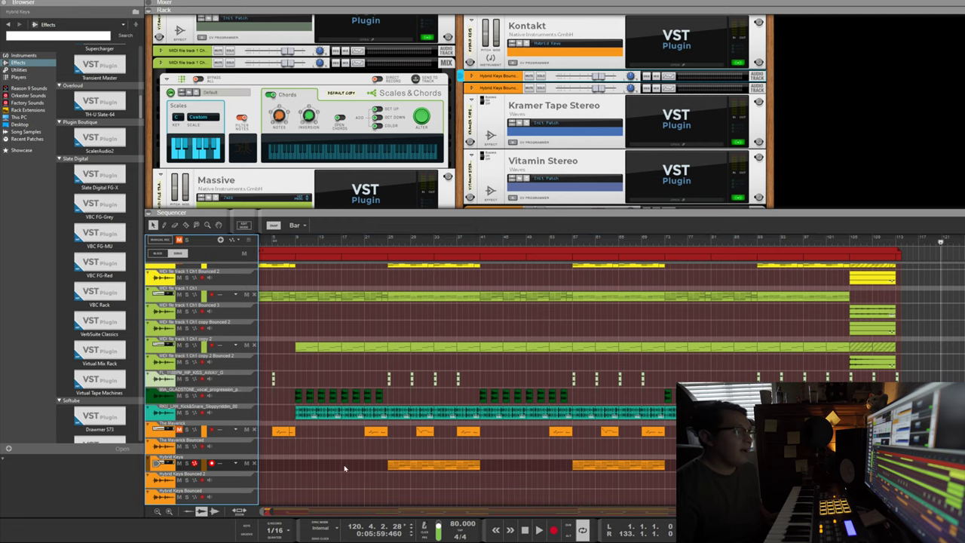
Step: Start the song and jump playback ahead to bar 129 to hear the ending
click(369, 465)
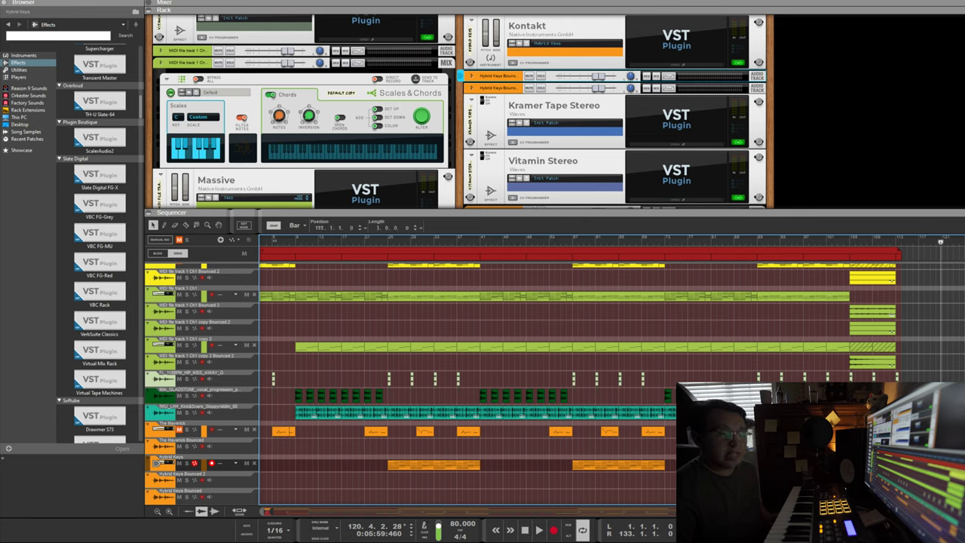
key(space)
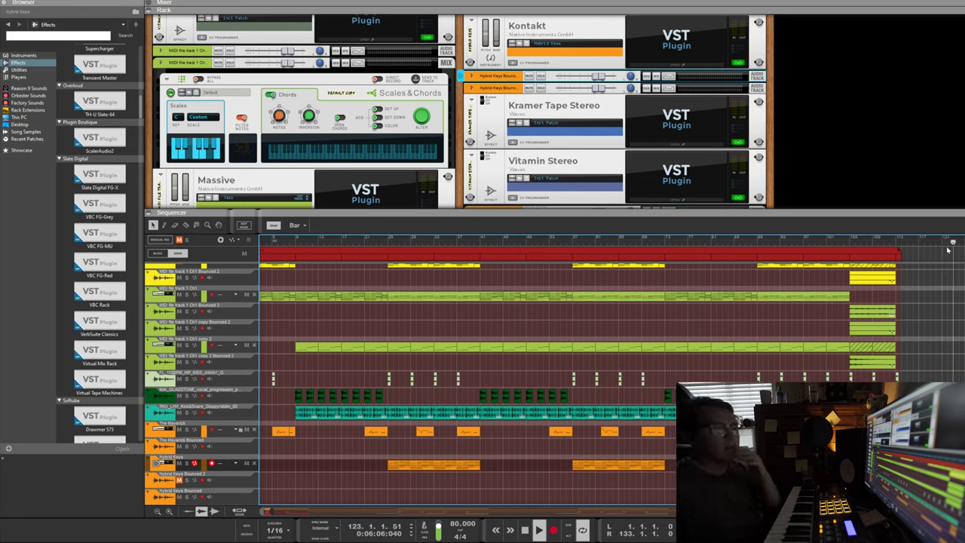
click(955, 243)
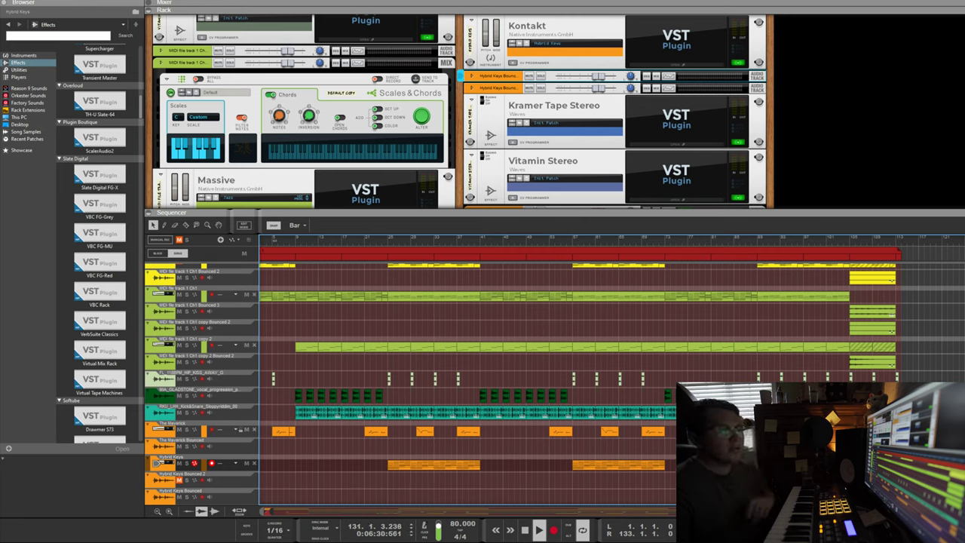
Step: Stop playback past bar 131 and replay the song from bar 105
key(space)
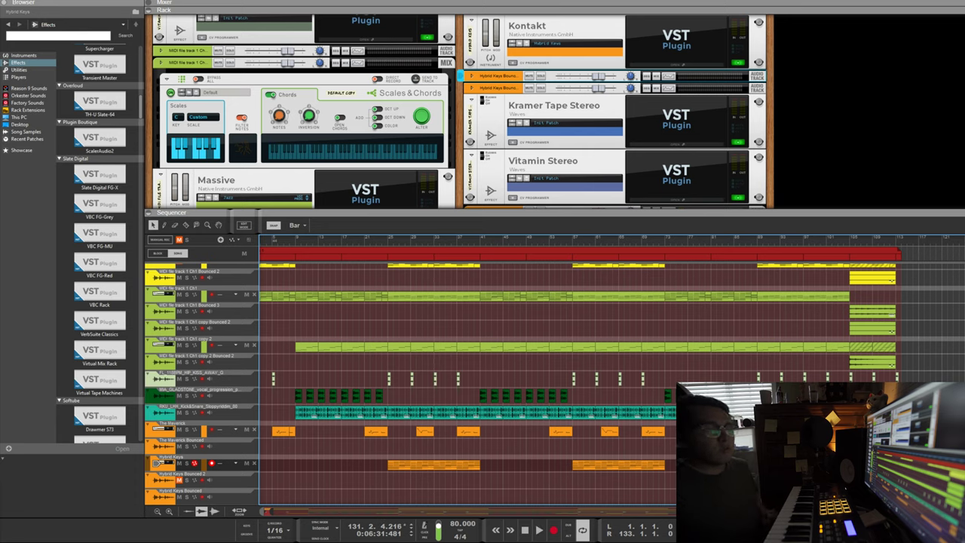
scroll(642, 444, up, 2)
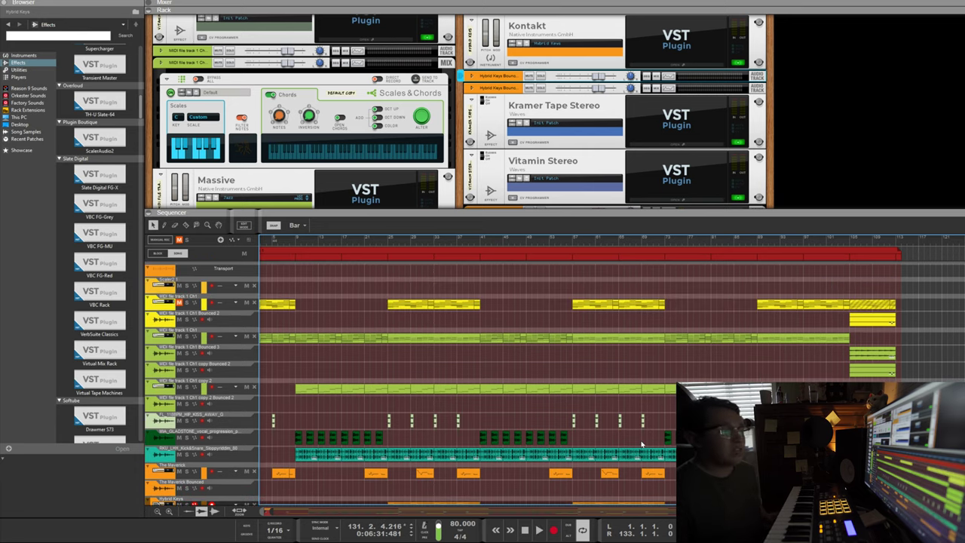
scroll(642, 443, down, 2)
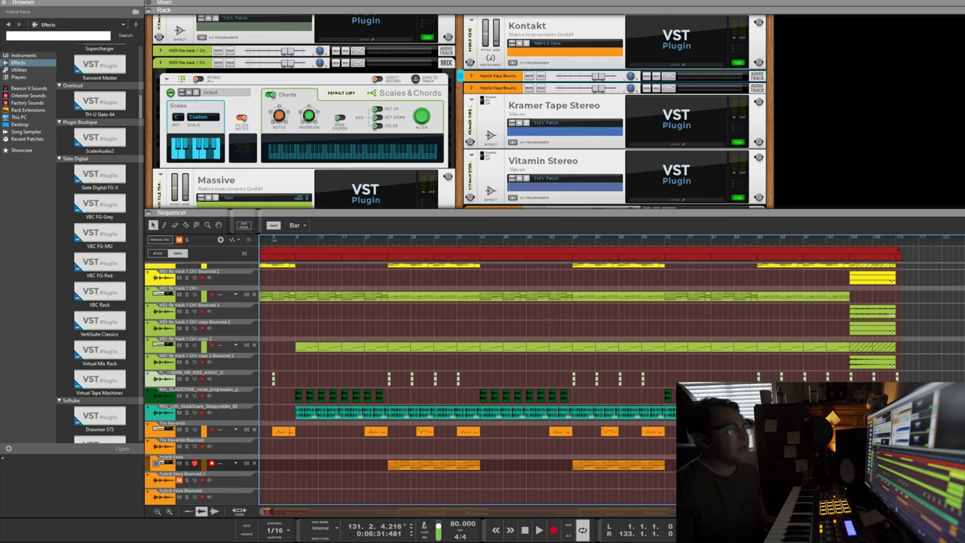
click(851, 258)
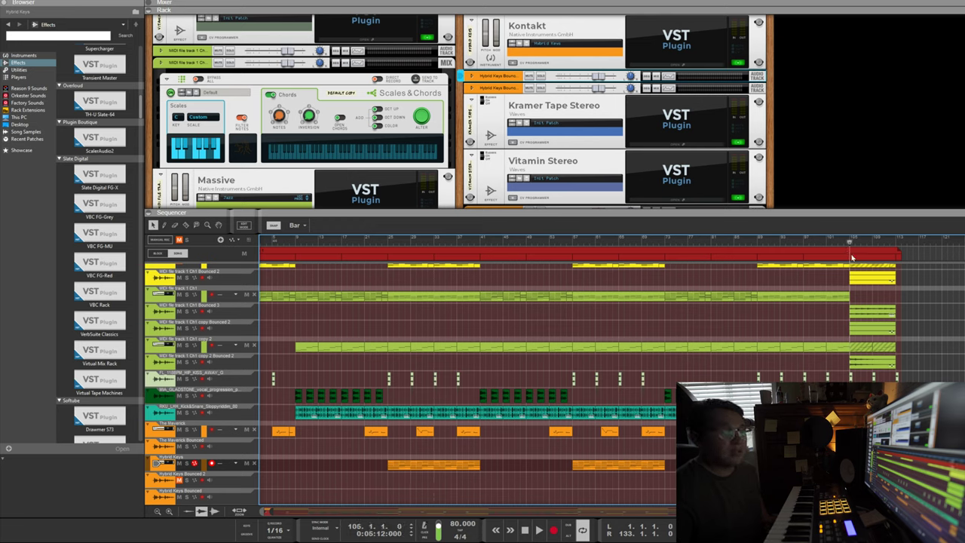
key(space)
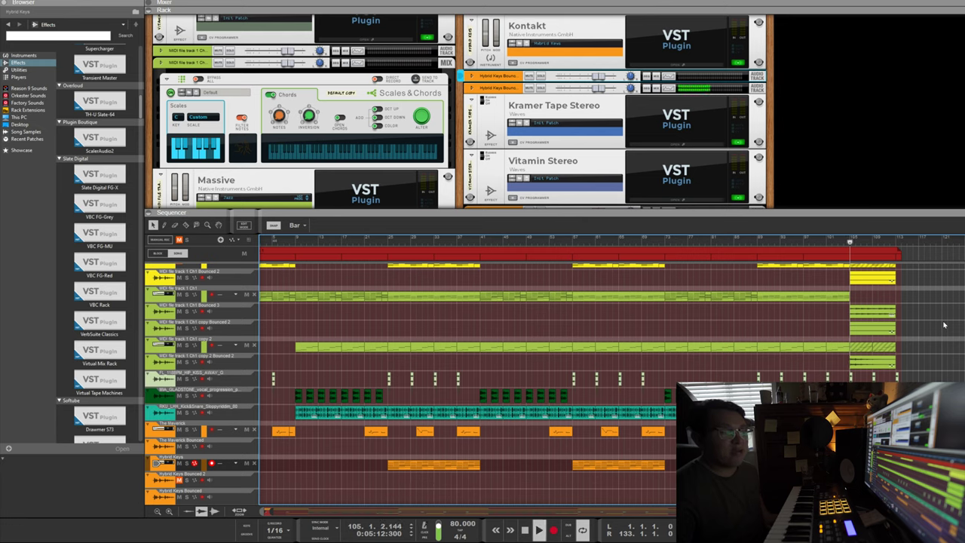